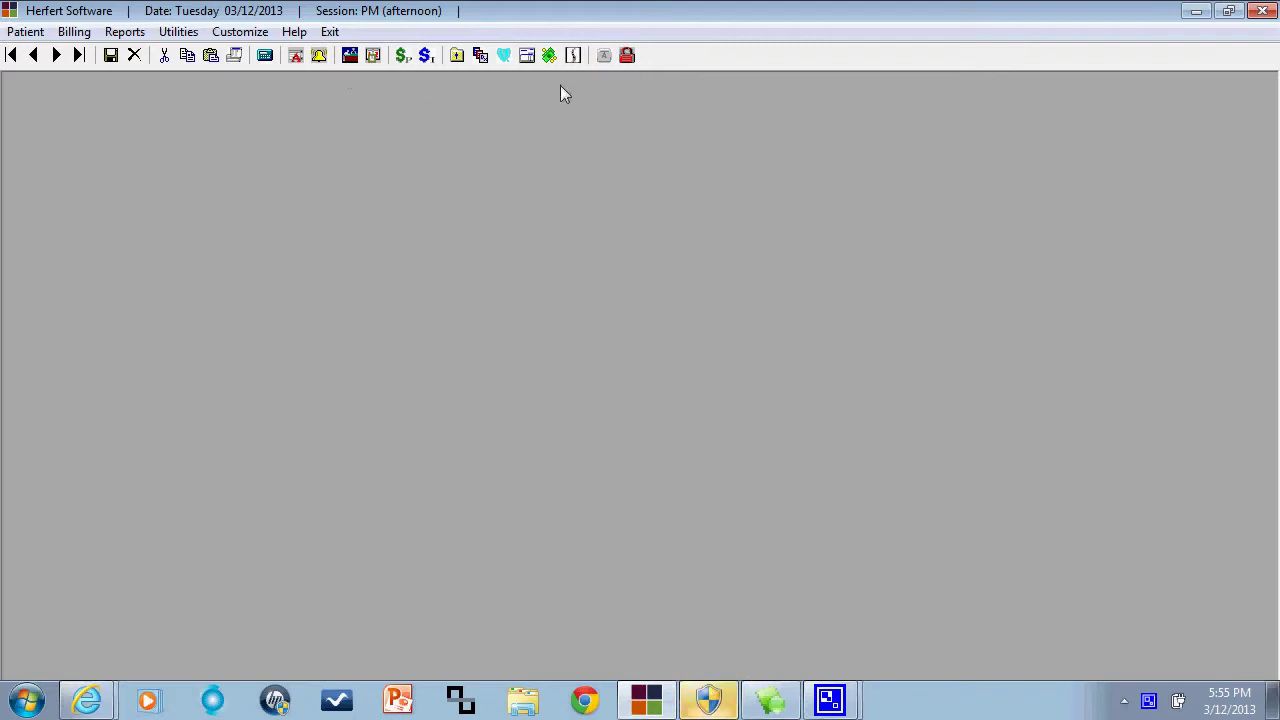
# Open the March 12 appointment schedule and filter it to provider 1-HERFERT
pyautogui.click(295, 58)
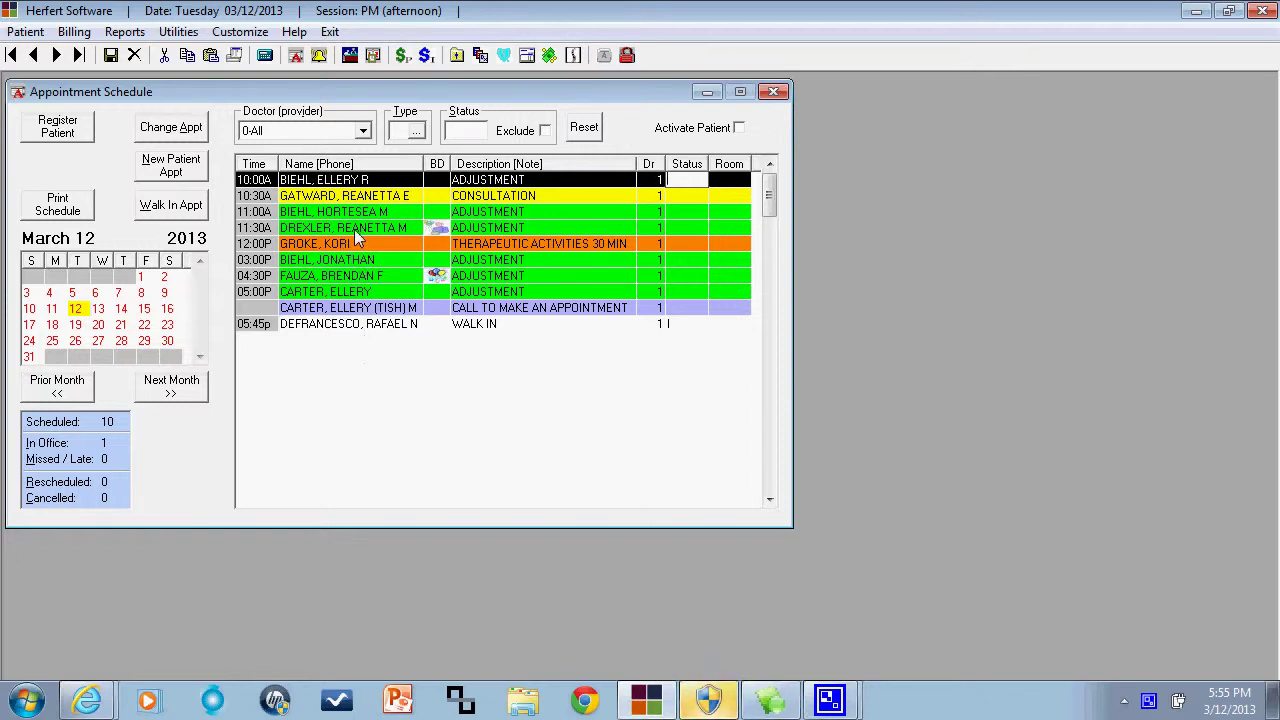
pyautogui.click(366, 137)
pyautogui.click(366, 137)
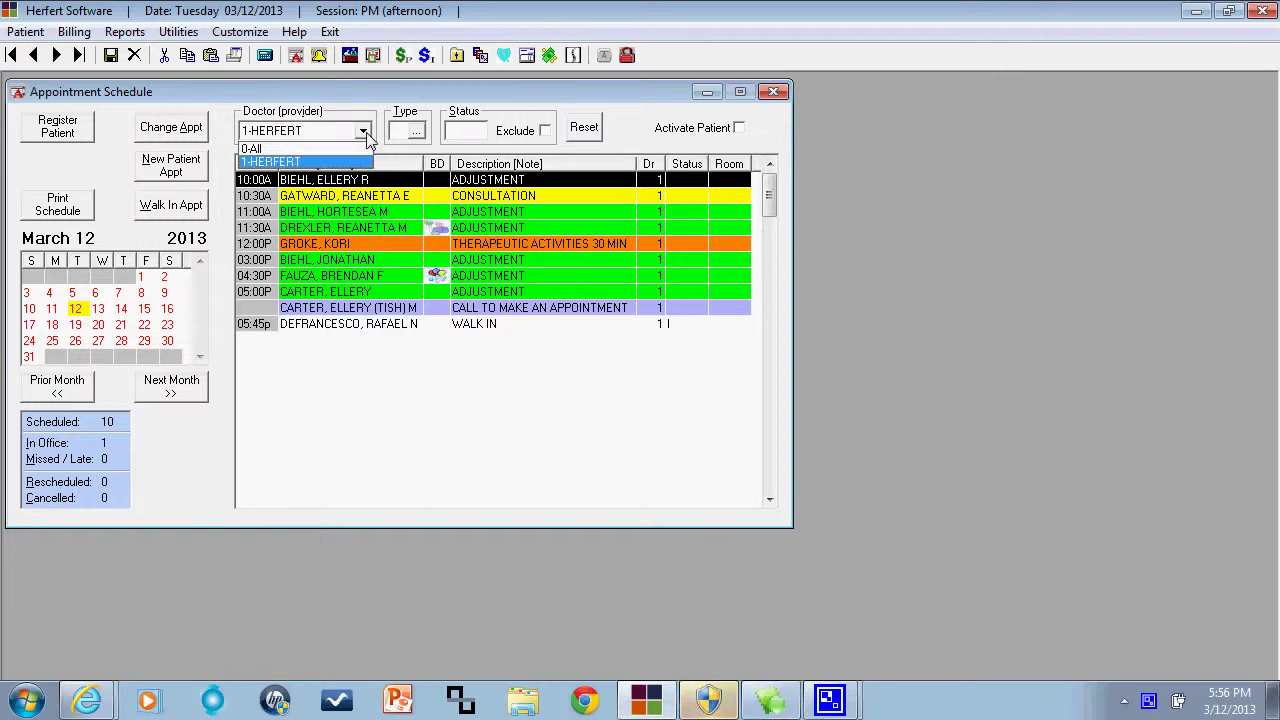
pyautogui.click(366, 137)
pyautogui.click(363, 131)
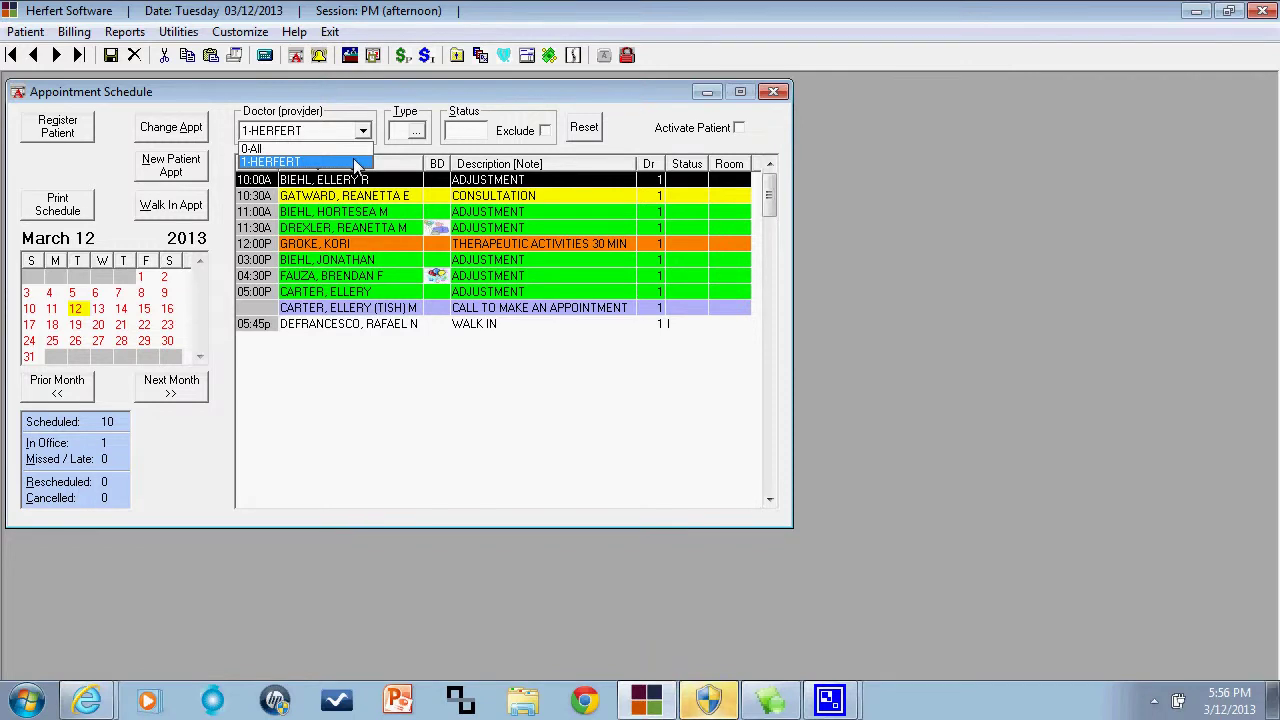
pyautogui.click(353, 160)
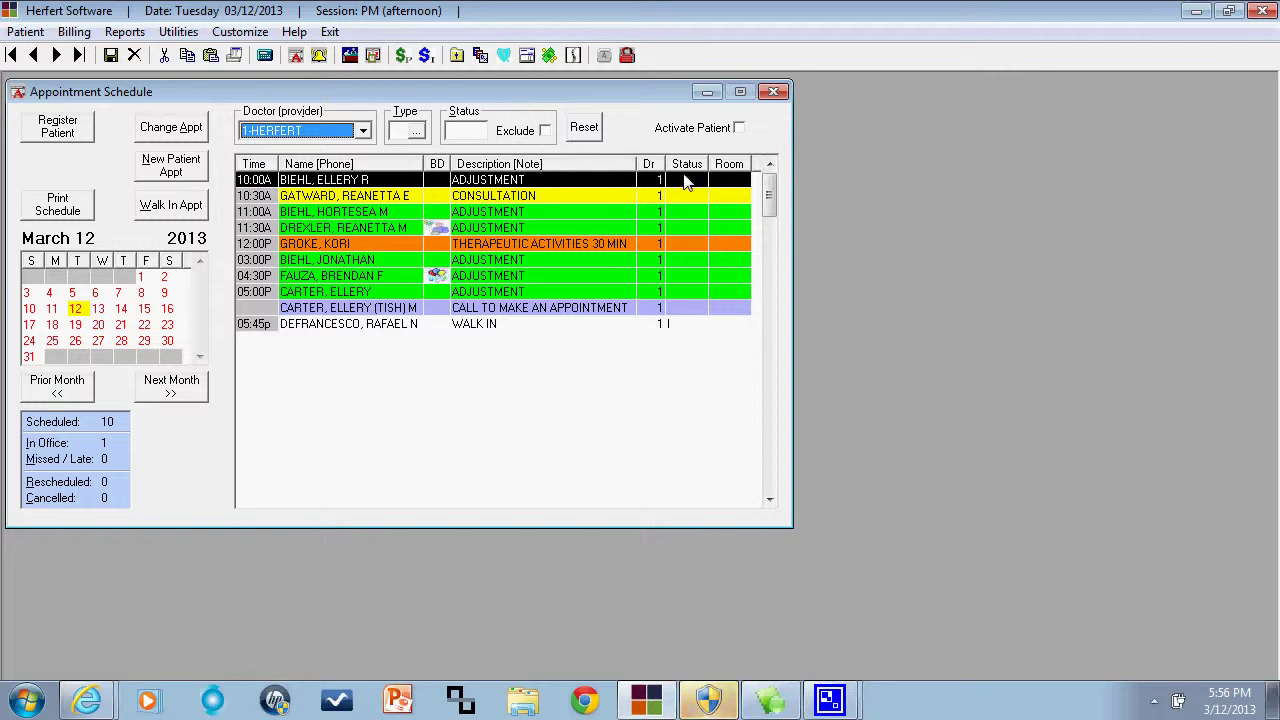
# Set the 10:00A adjustment appointment's status to C - Cancelled
pyautogui.click(690, 180)
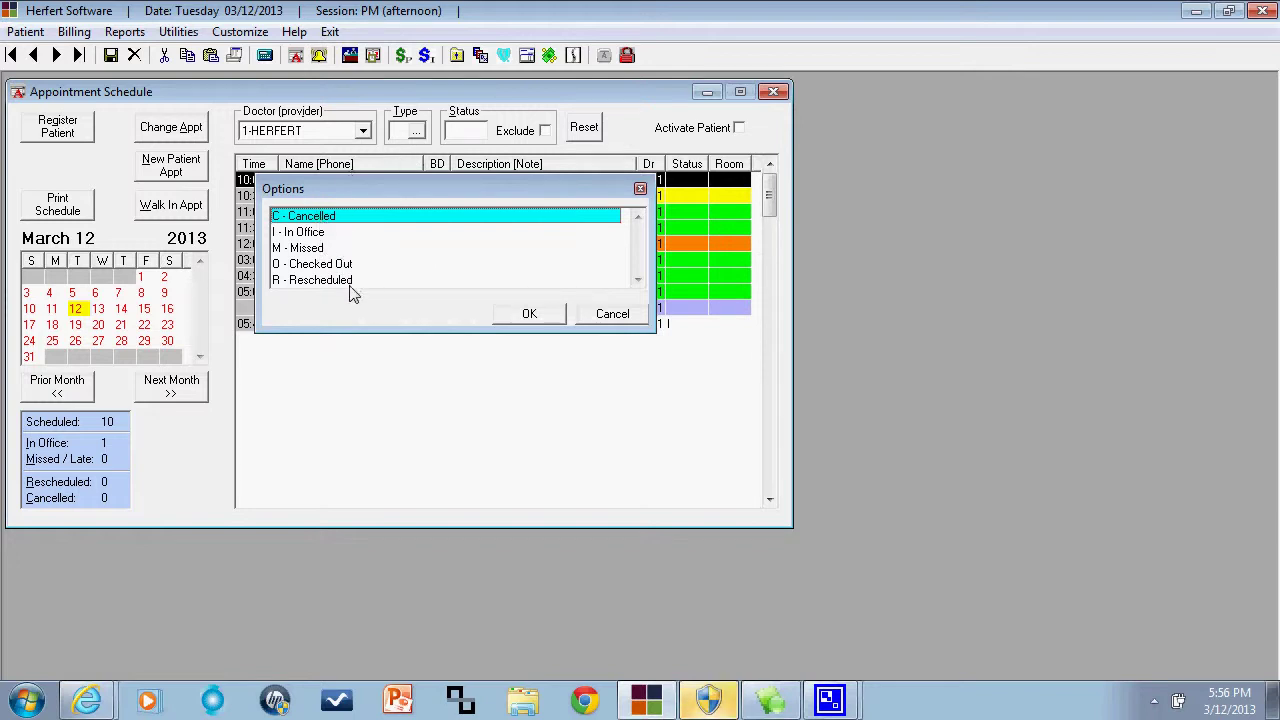
pyautogui.click(530, 315)
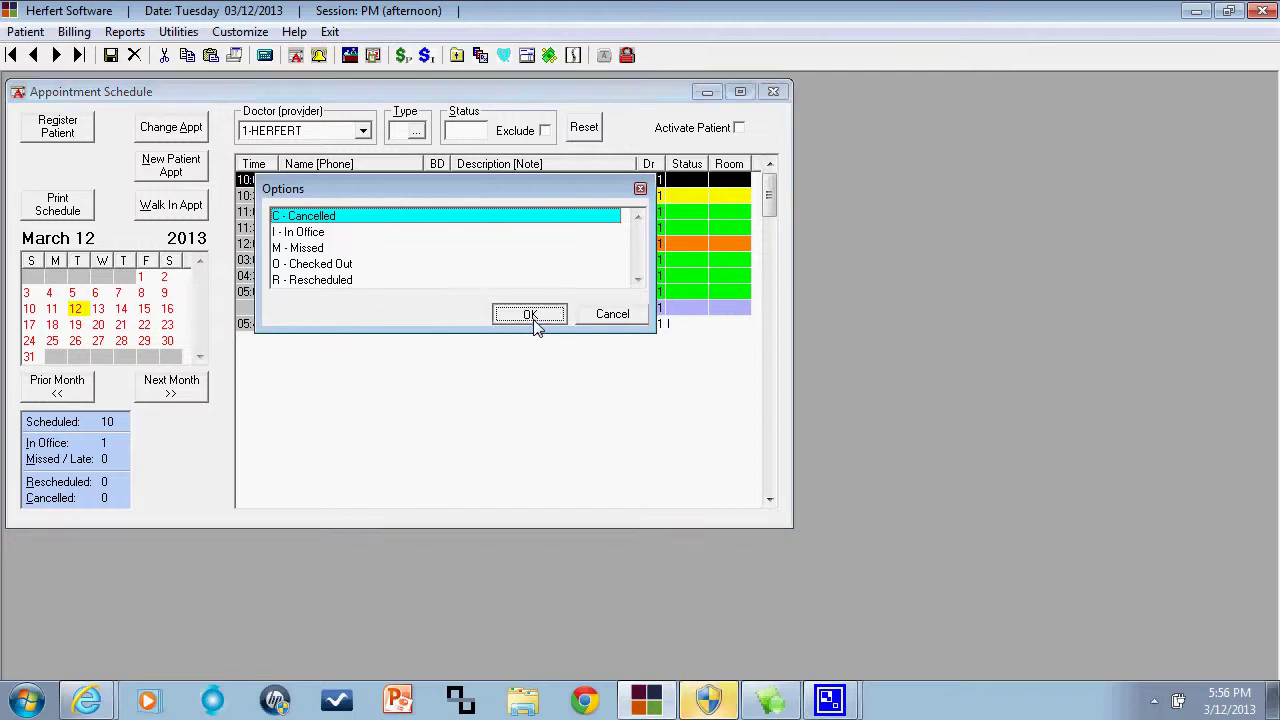
pyautogui.click(680, 183)
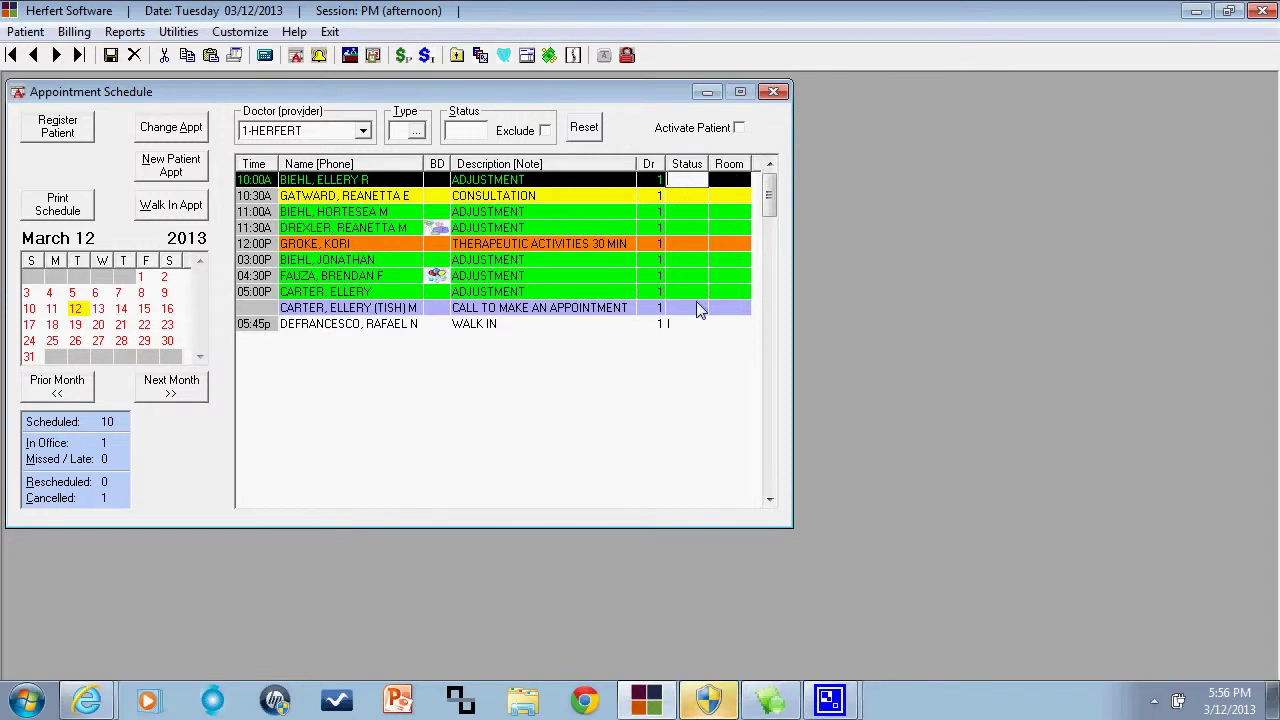
# Enable Activate Patient, then view the 11:30A patient's master file and transactions
pyautogui.click(739, 129)
pyautogui.click(365, 228)
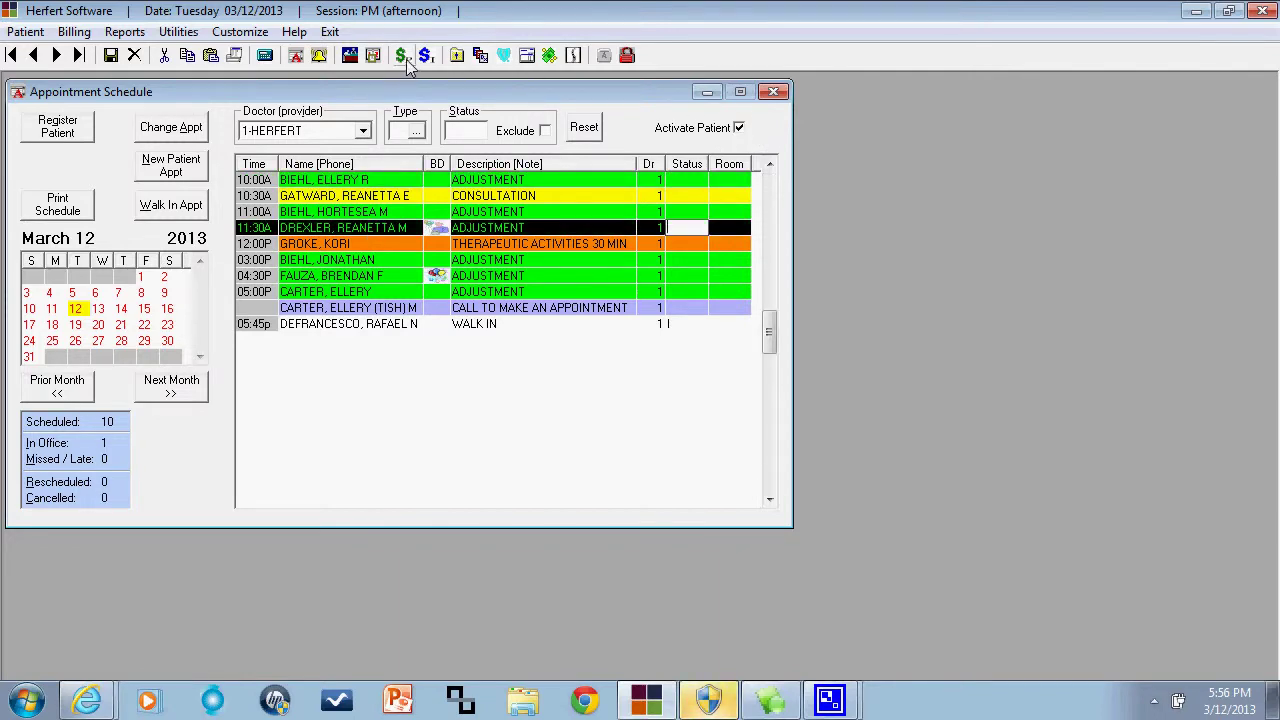
pyautogui.click(456, 55)
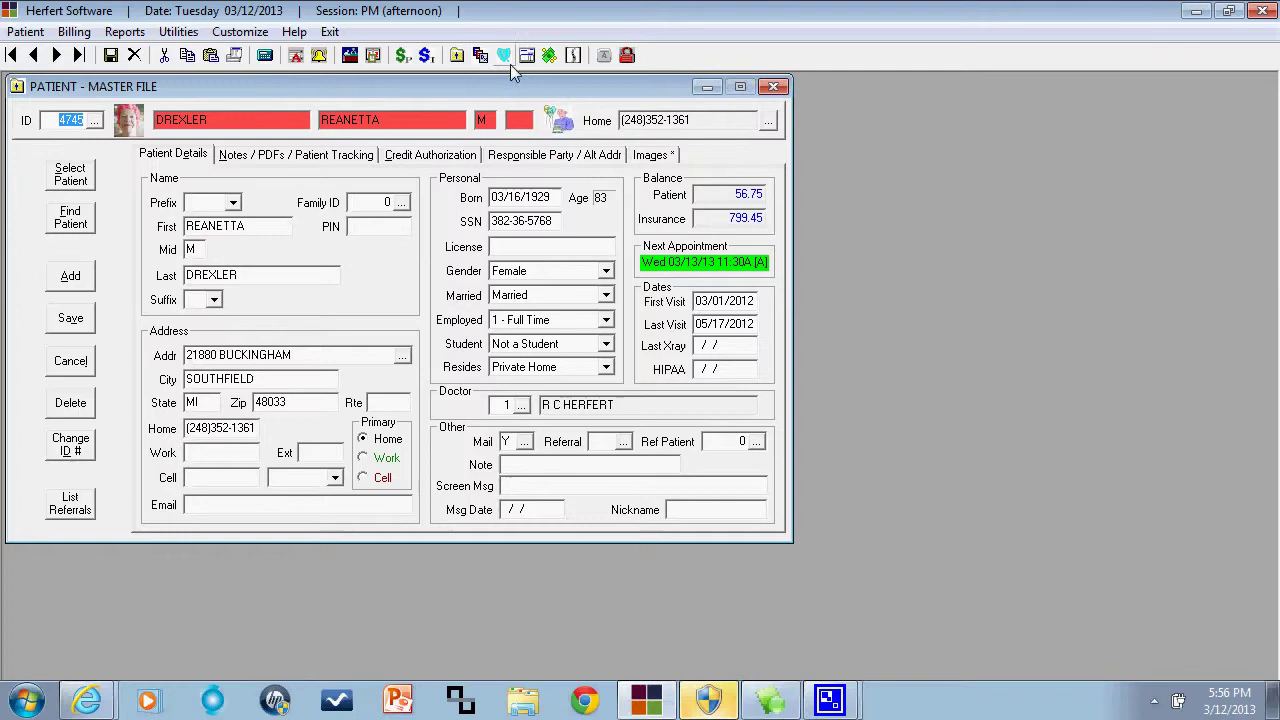
pyautogui.click(526, 56)
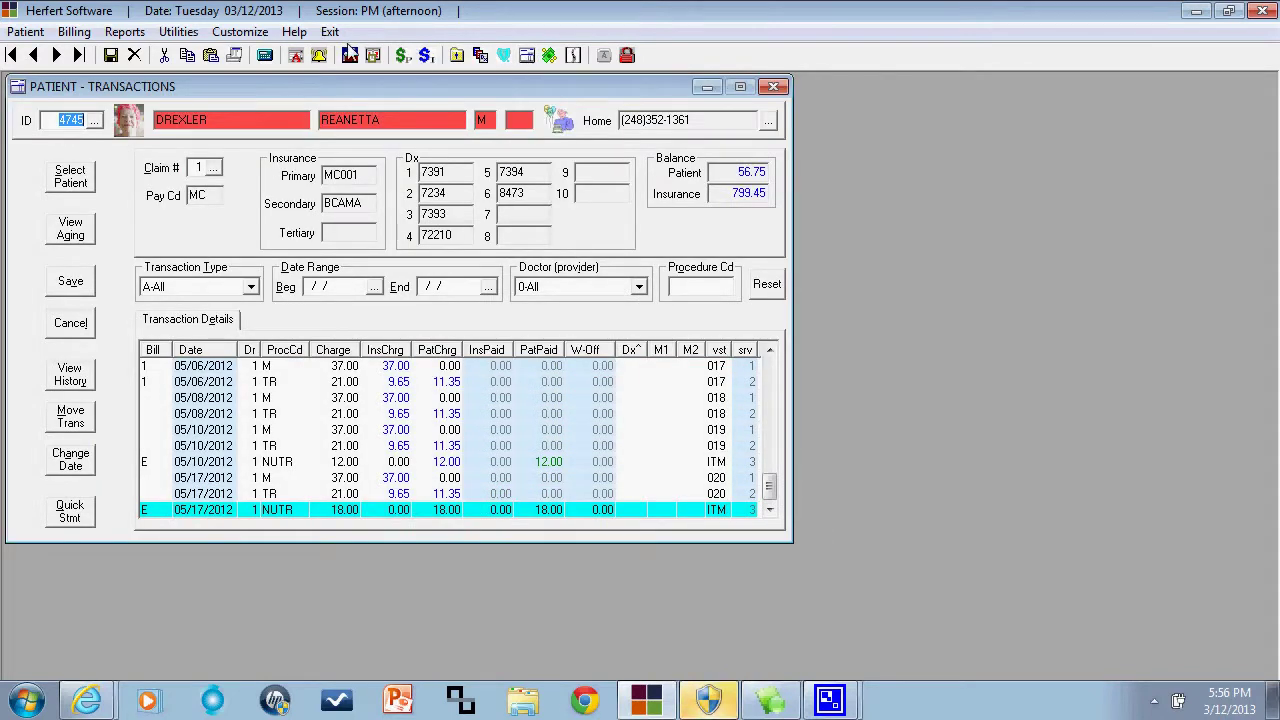
pyautogui.click(296, 56)
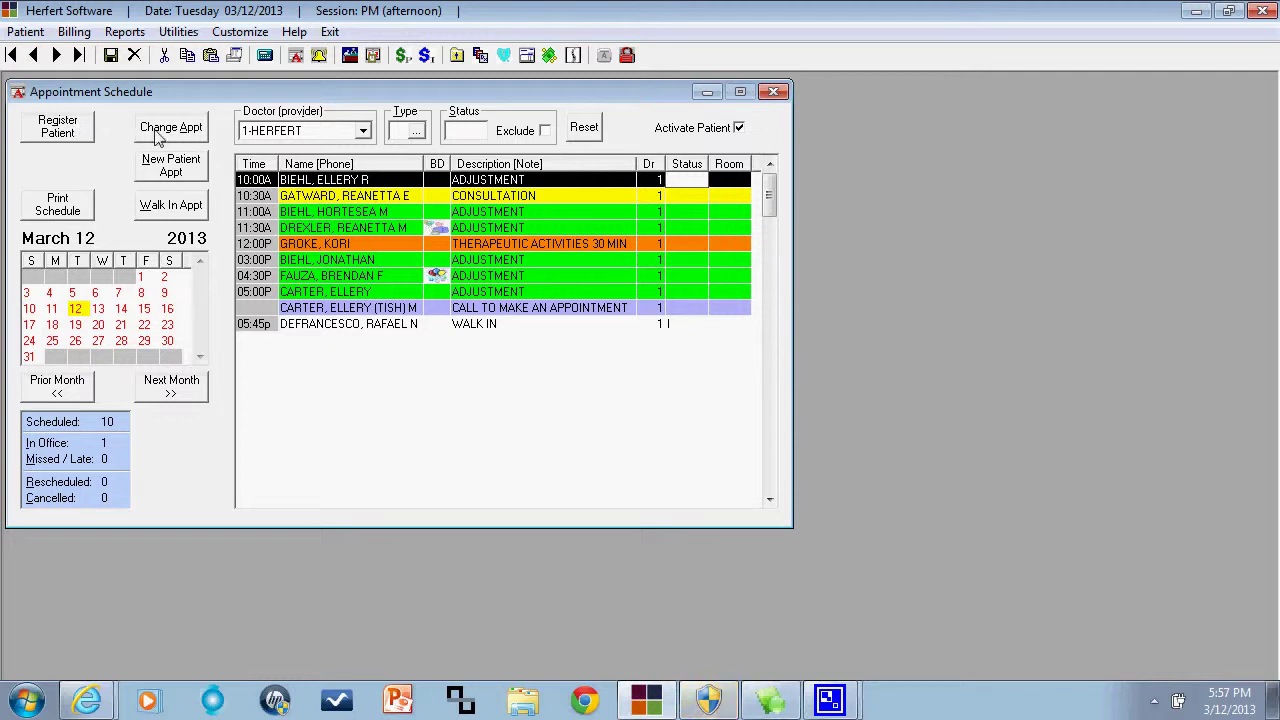
# Reschedule the 03:00P adjustment appointment to March 13 and save it
pyautogui.click(378, 260)
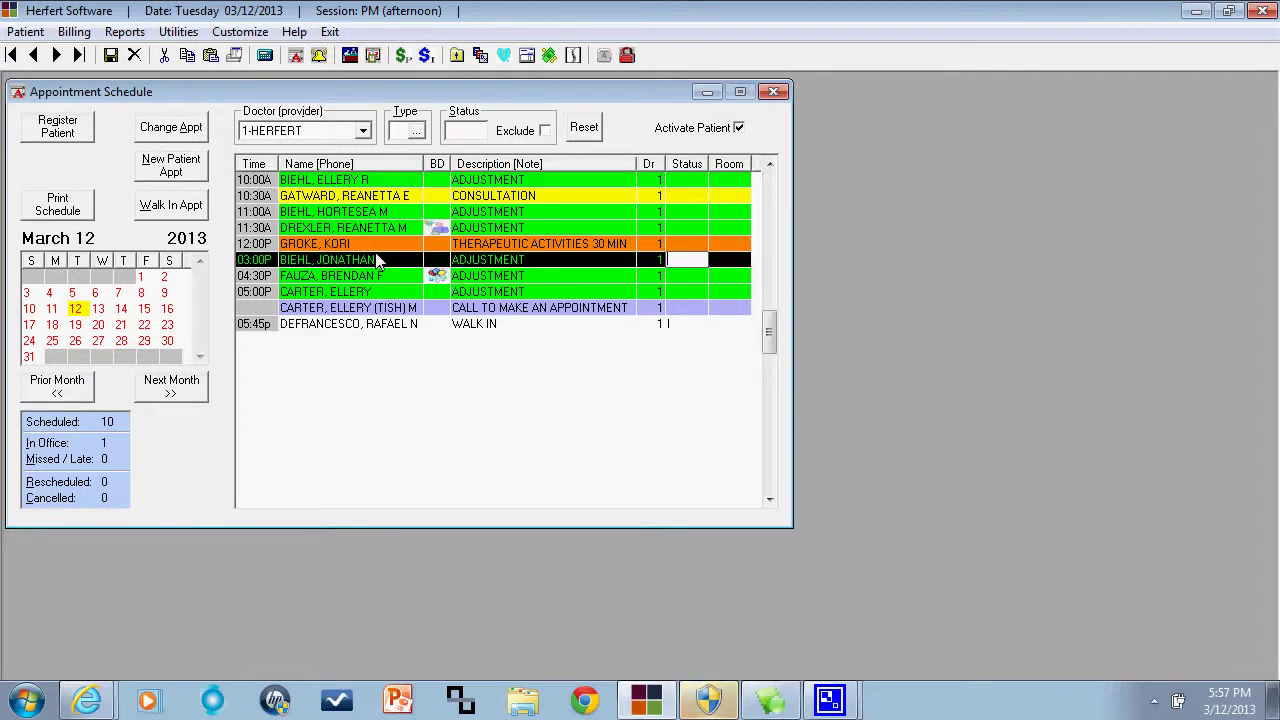
pyautogui.click(177, 132)
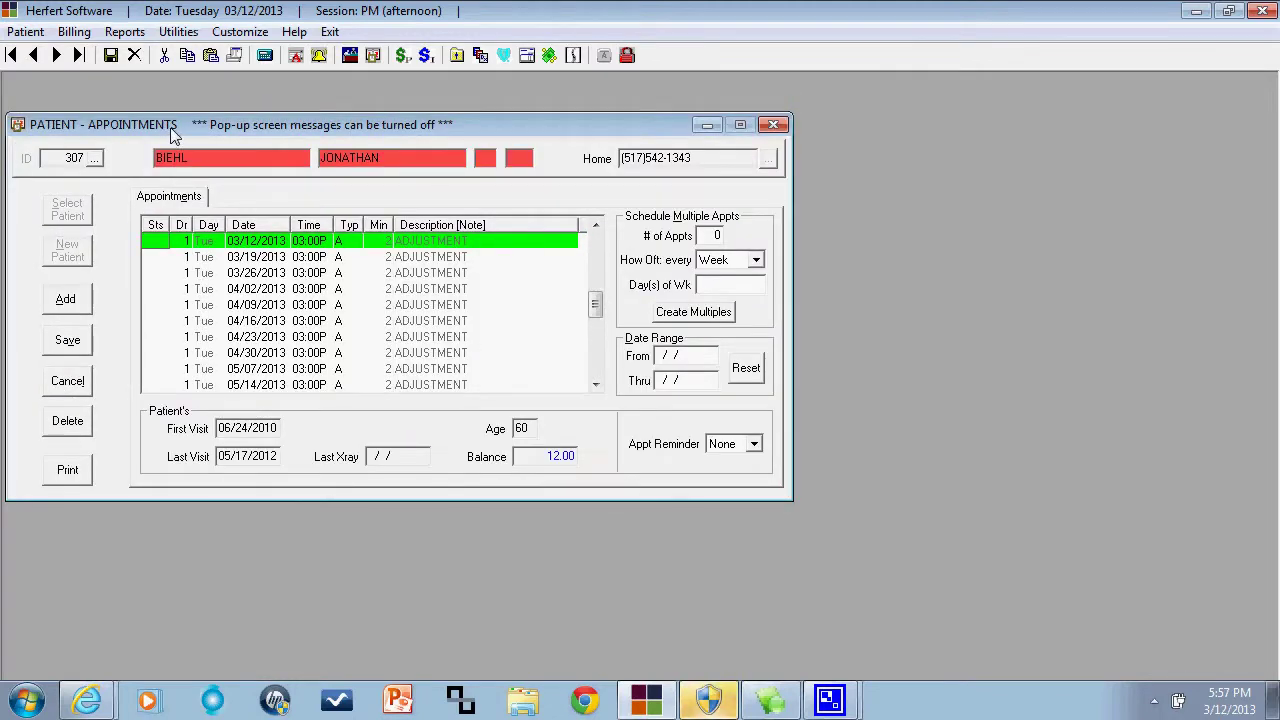
pyautogui.click(265, 232)
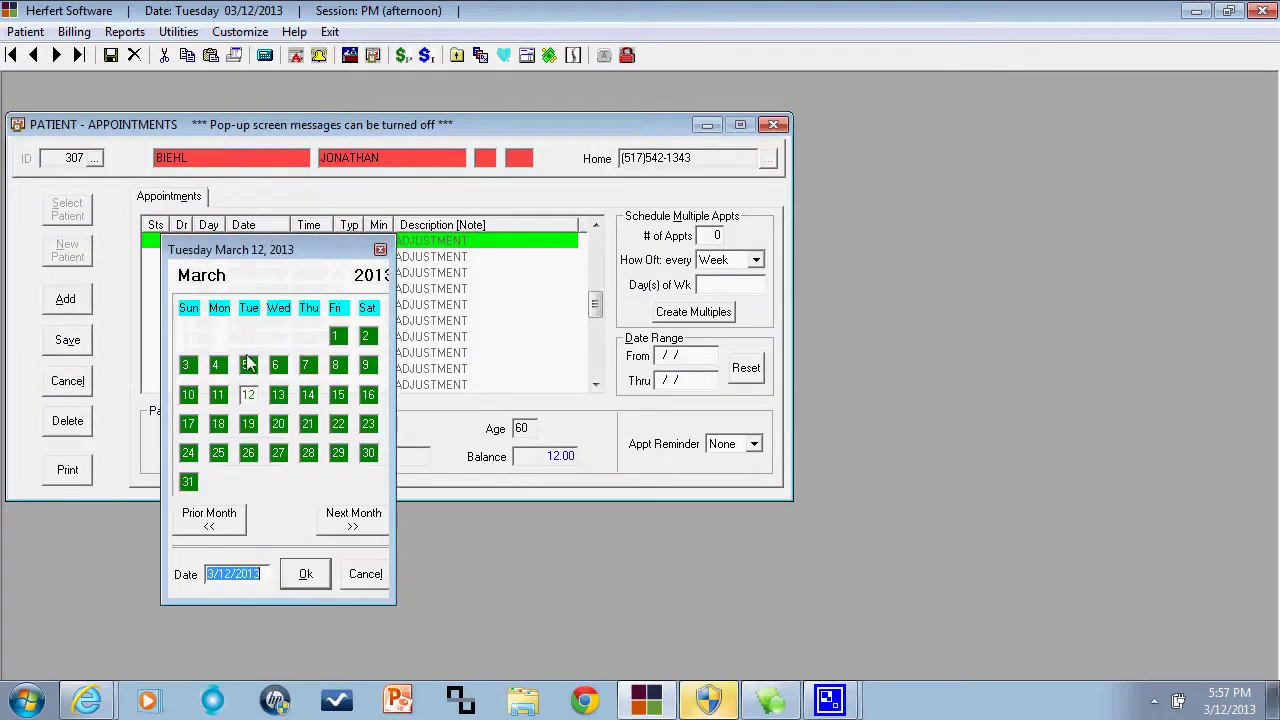
pyautogui.click(279, 395)
pyautogui.click(308, 576)
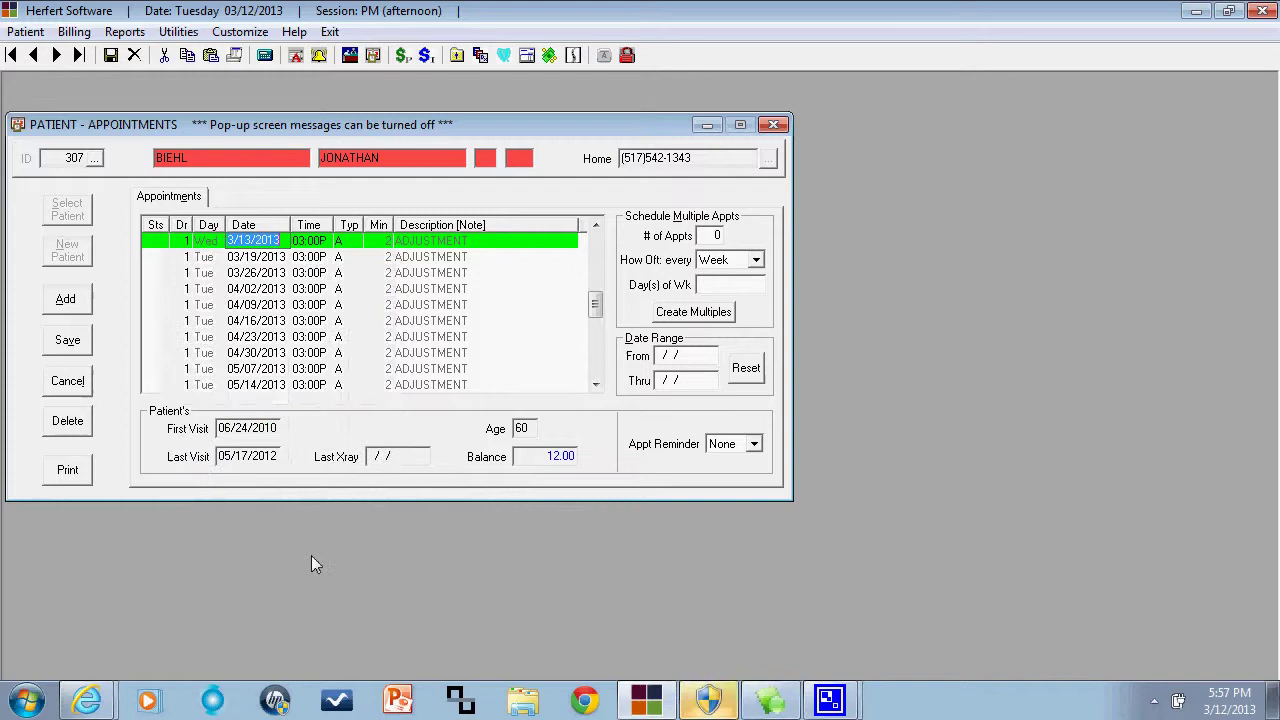
pyautogui.click(72, 342)
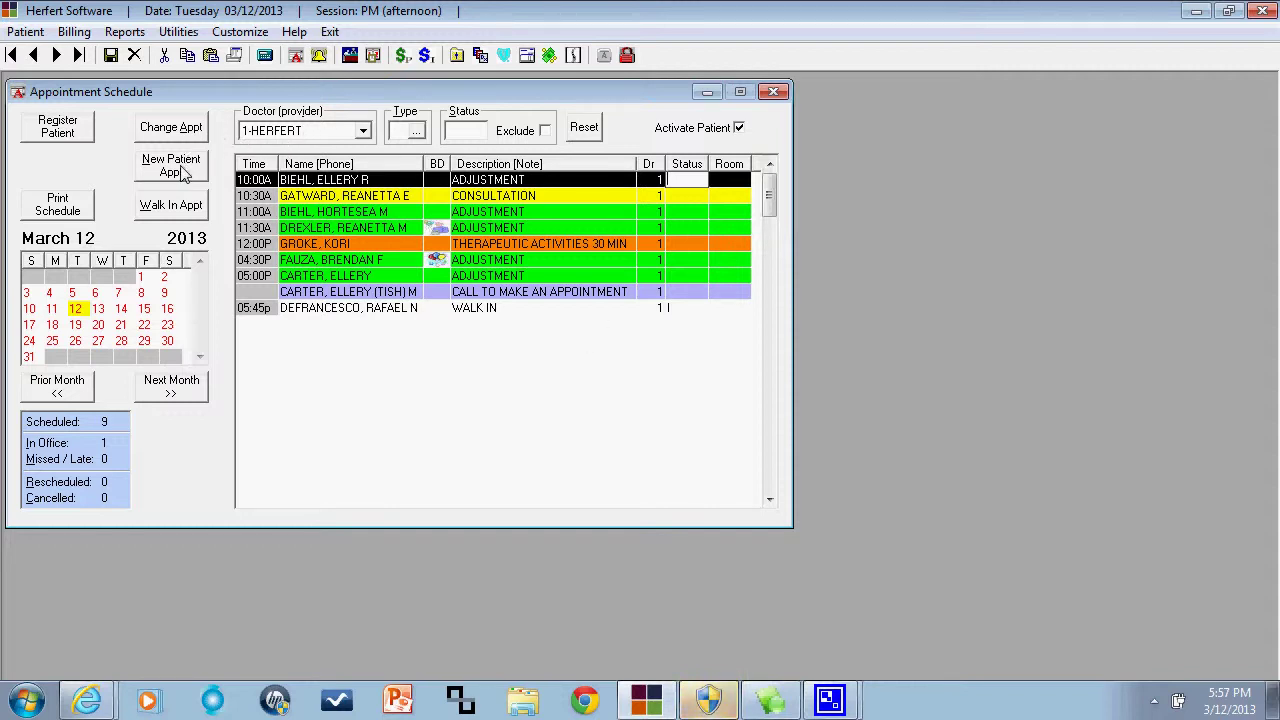
# Start a 12:00P NEW PATIENT EXAM W/ADJ appointment on March 15
pyautogui.click(146, 314)
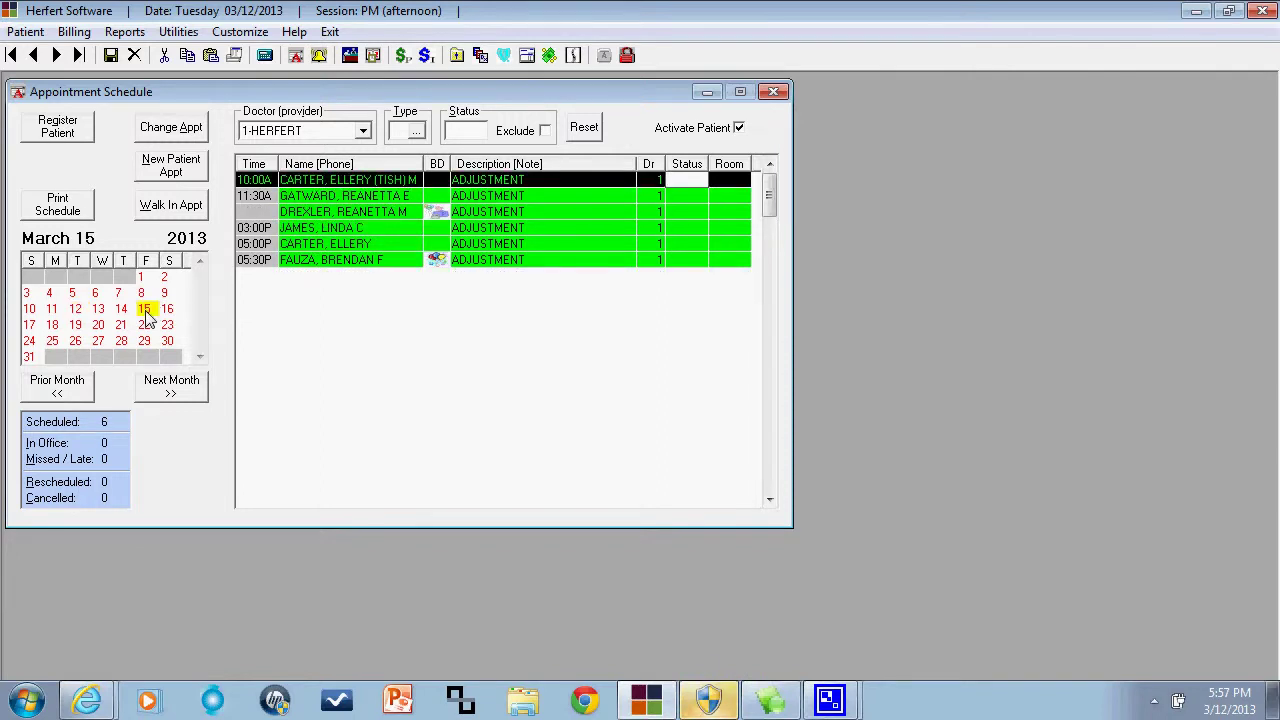
pyautogui.click(180, 170)
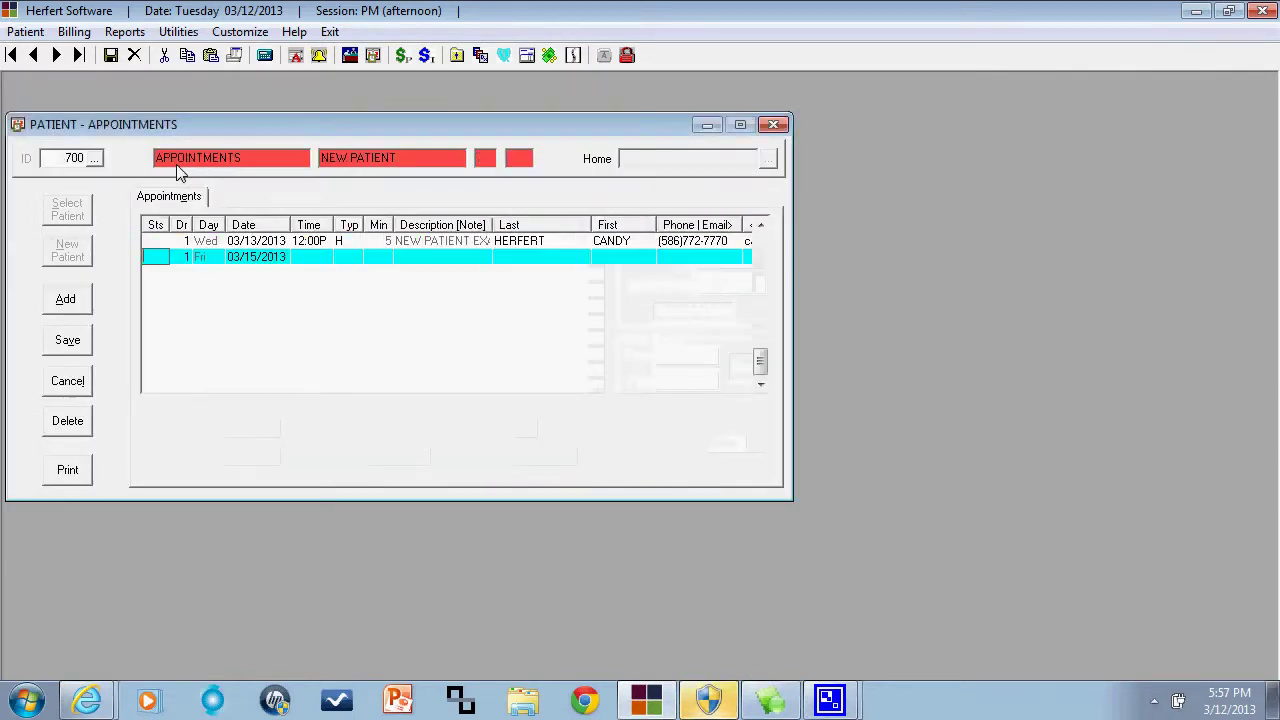
pyautogui.click(306, 262)
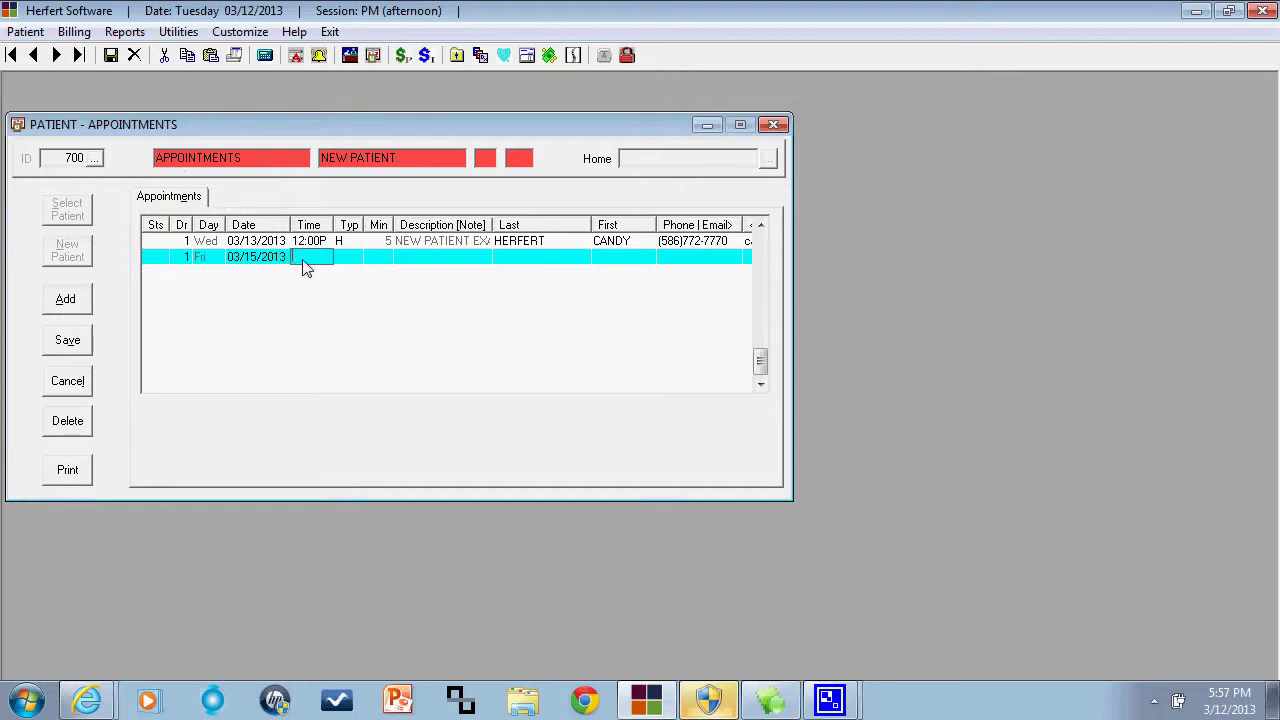
pyautogui.write('12:00')
pyautogui.press('Return')
pyautogui.press('Return')
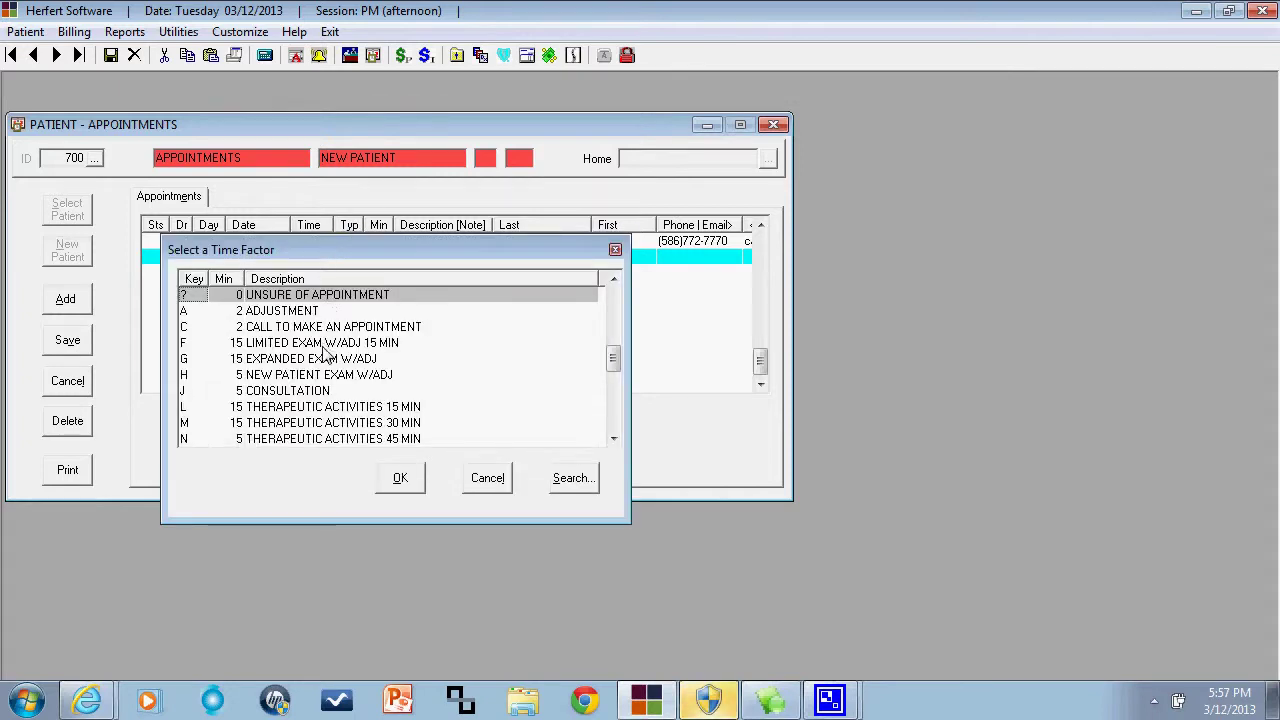
pyautogui.click(360, 380)
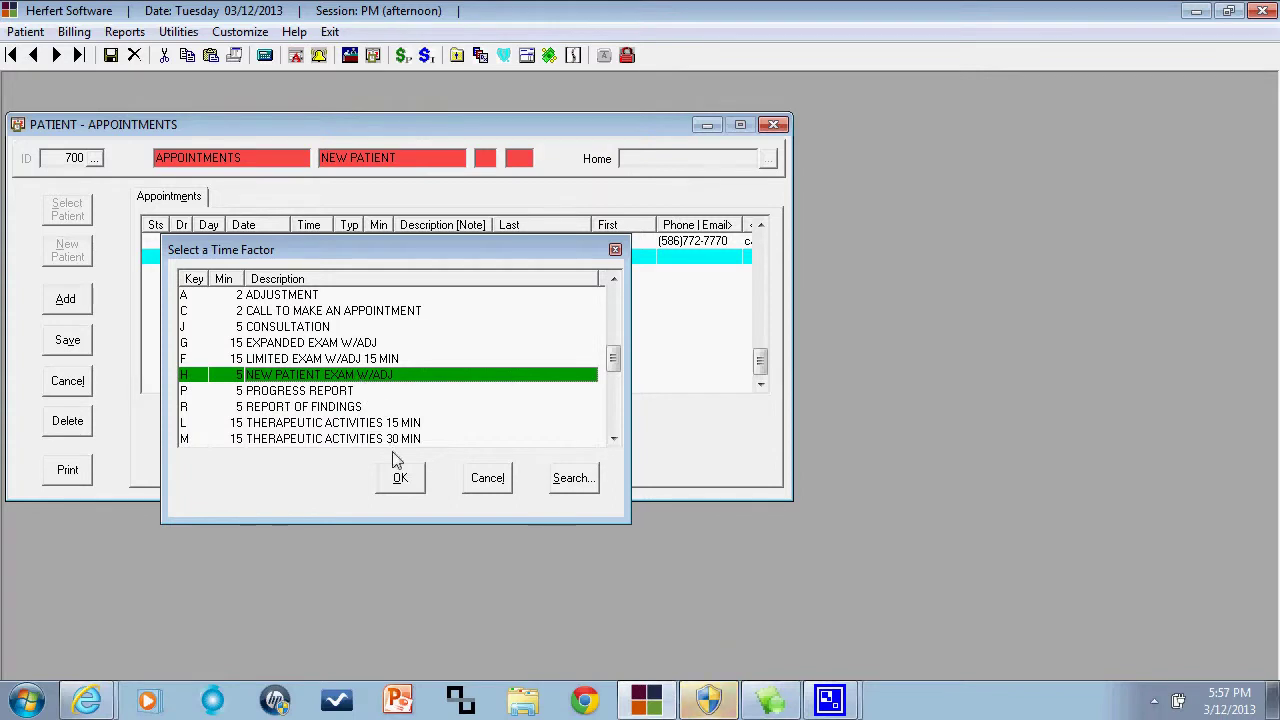
pyautogui.click(406, 484)
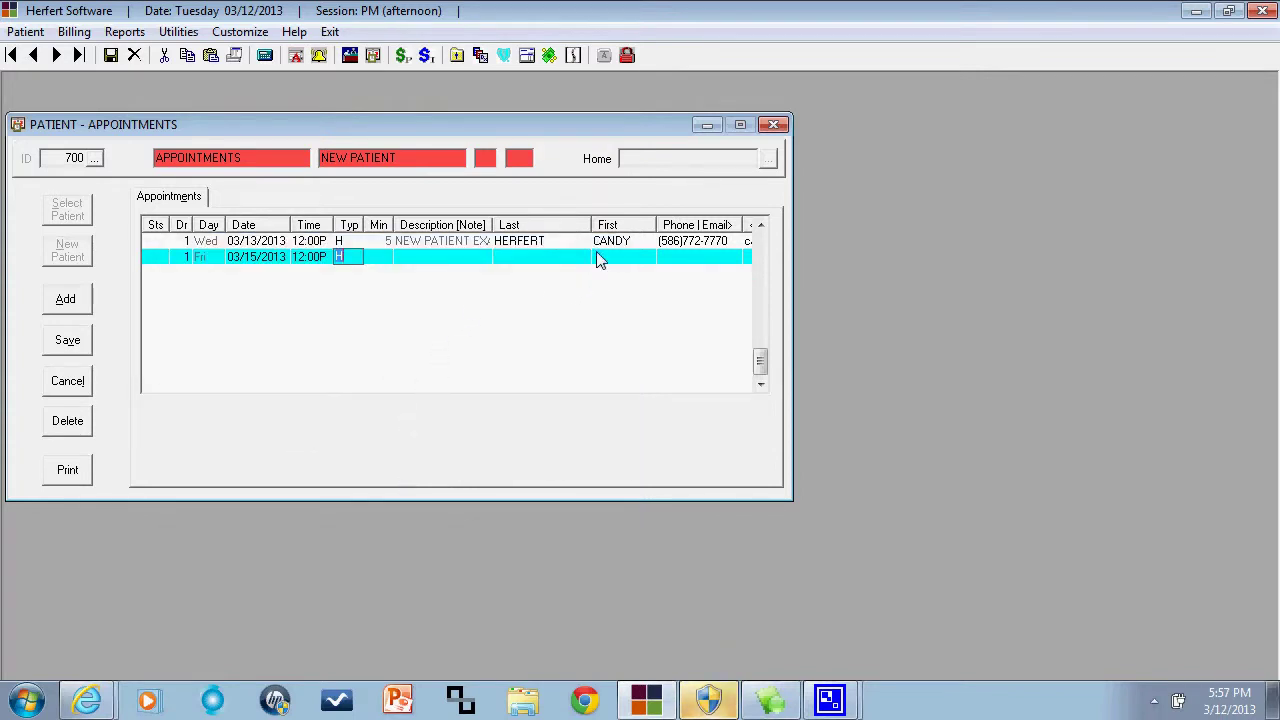
# Enter the new patient's last name, first name, phone and e-mail, then save
pyautogui.click(518, 258)
pyautogui.write('SCHA')
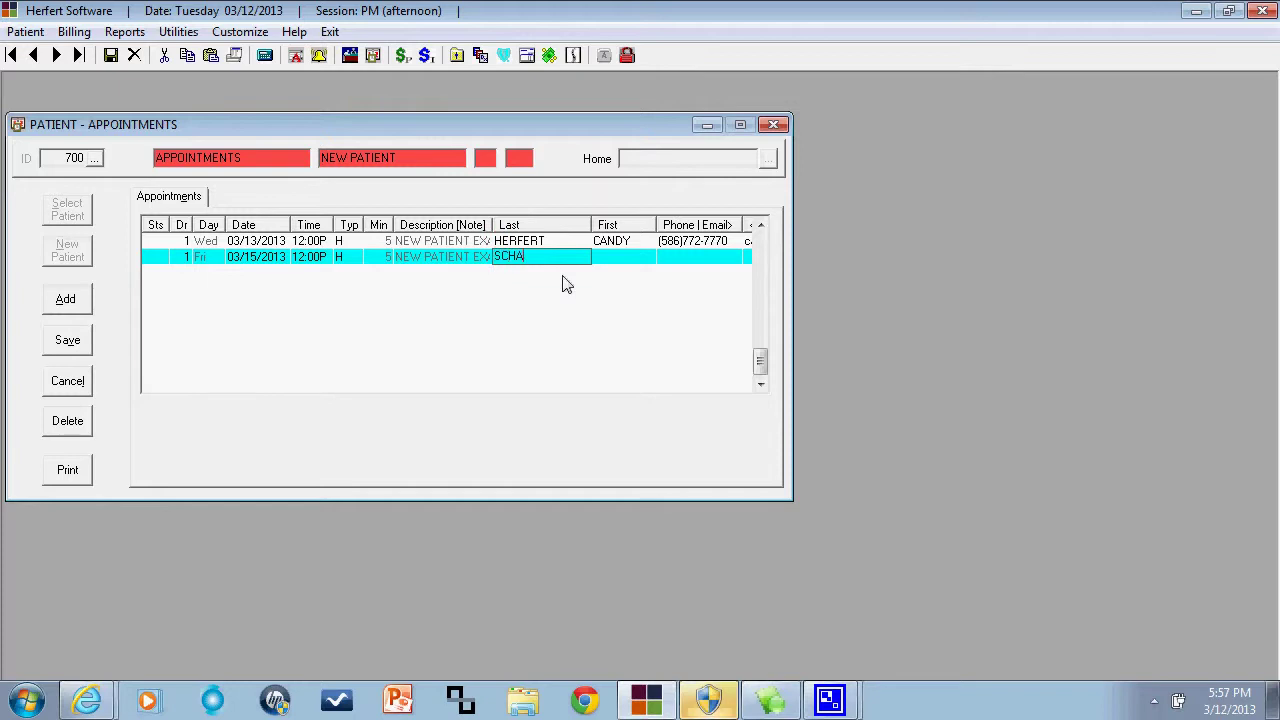
pyautogui.write('IBLE')
pyautogui.press('Tab')
pyautogui.press('Tab')
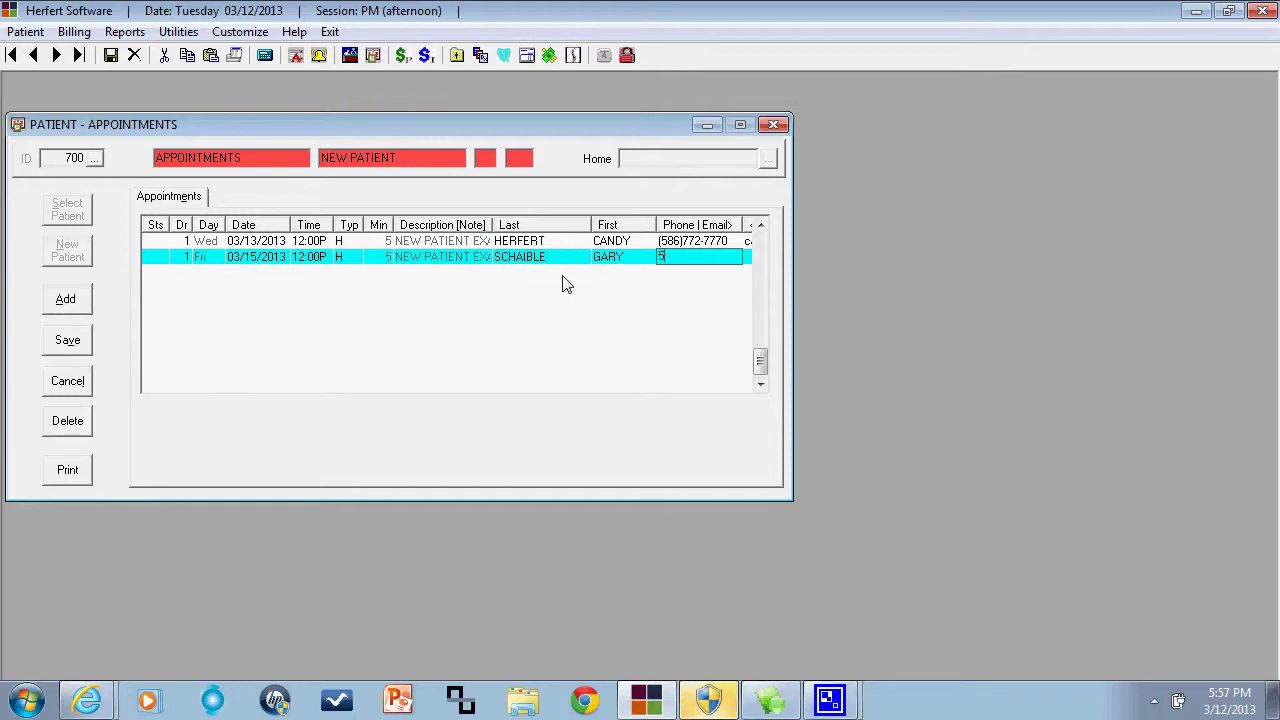
pyautogui.press('Tab')
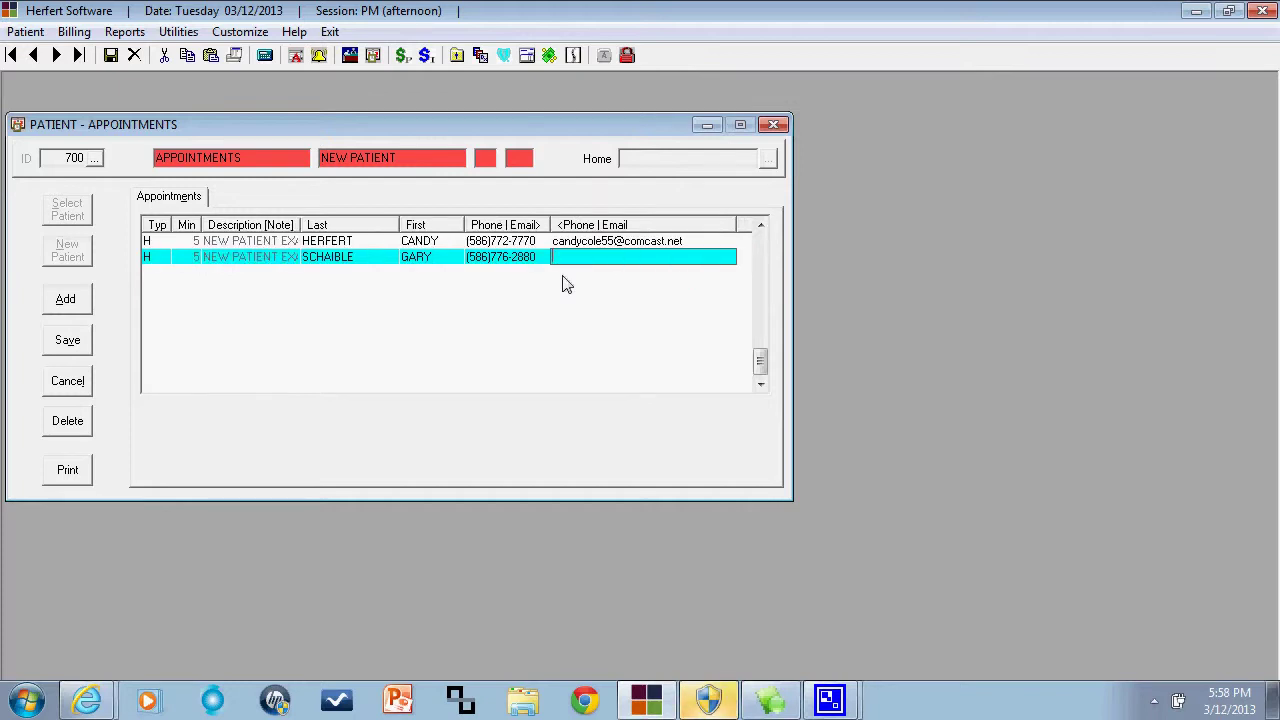
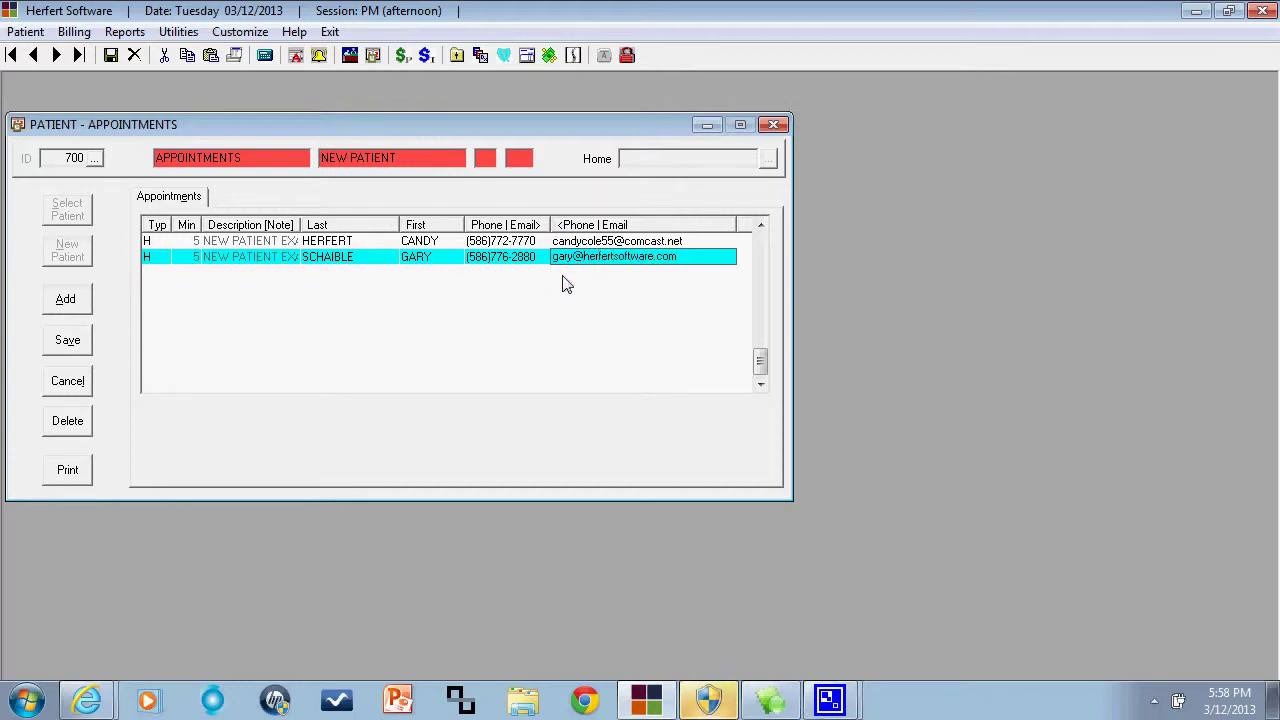
pyautogui.click(67, 347)
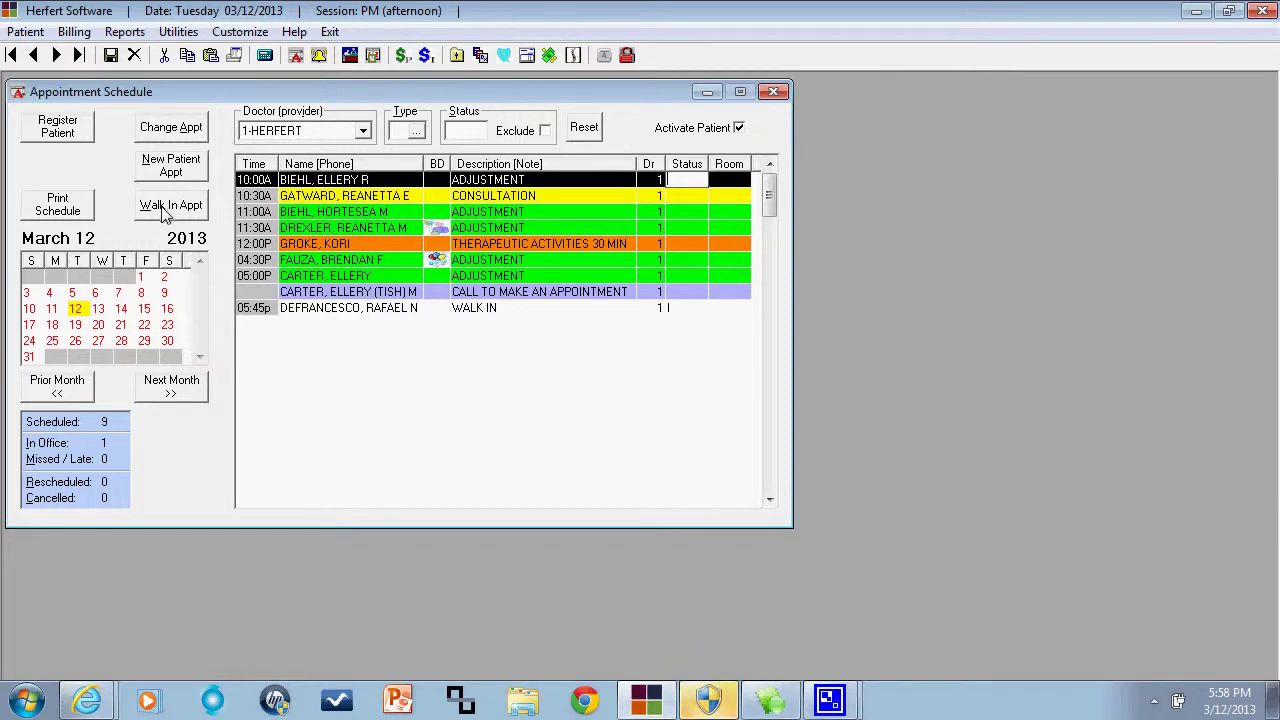
# Add and save a walk-in appointment for an existing patient found by last-name search
pyautogui.click(172, 214)
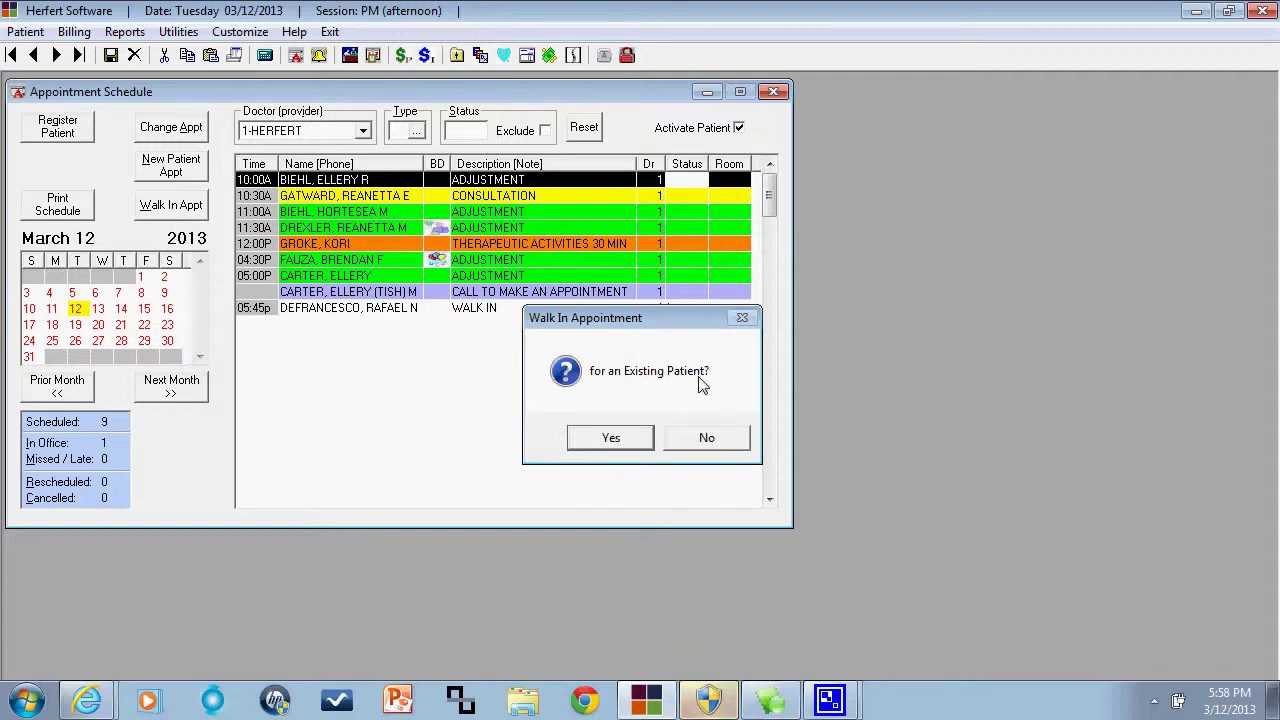
pyautogui.click(622, 440)
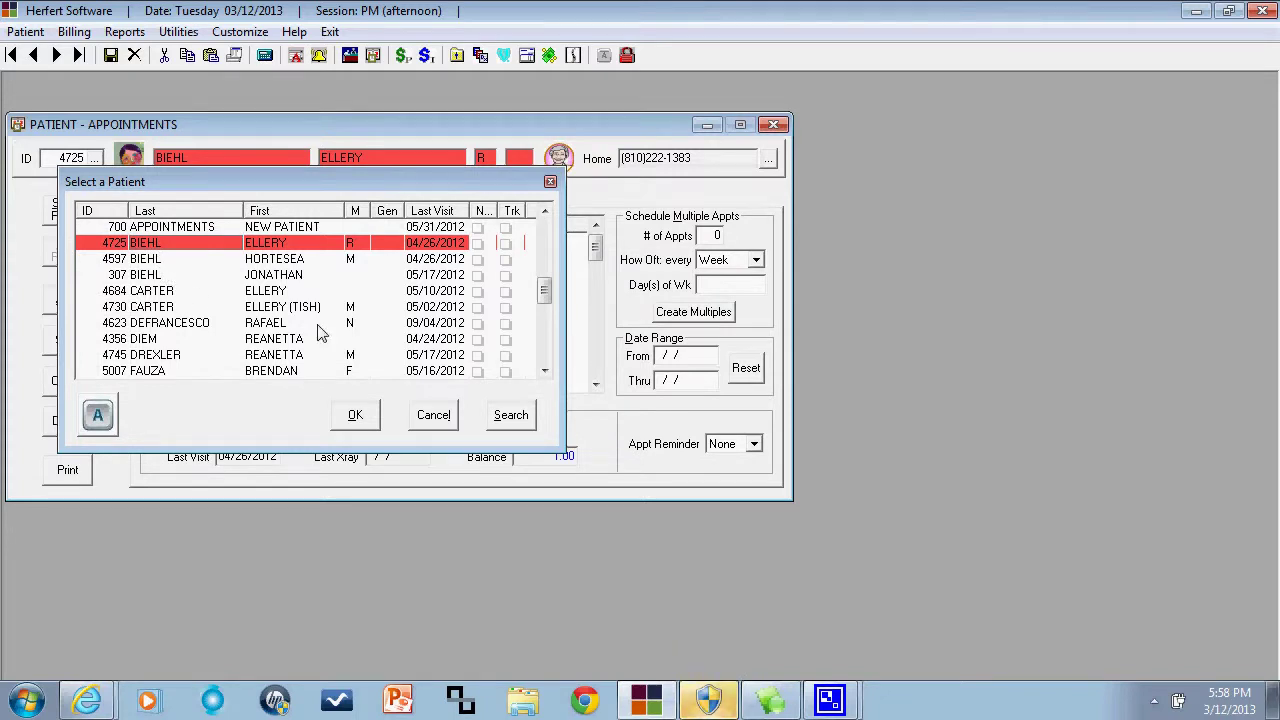
pyautogui.write('SCH')
pyautogui.press('Return')
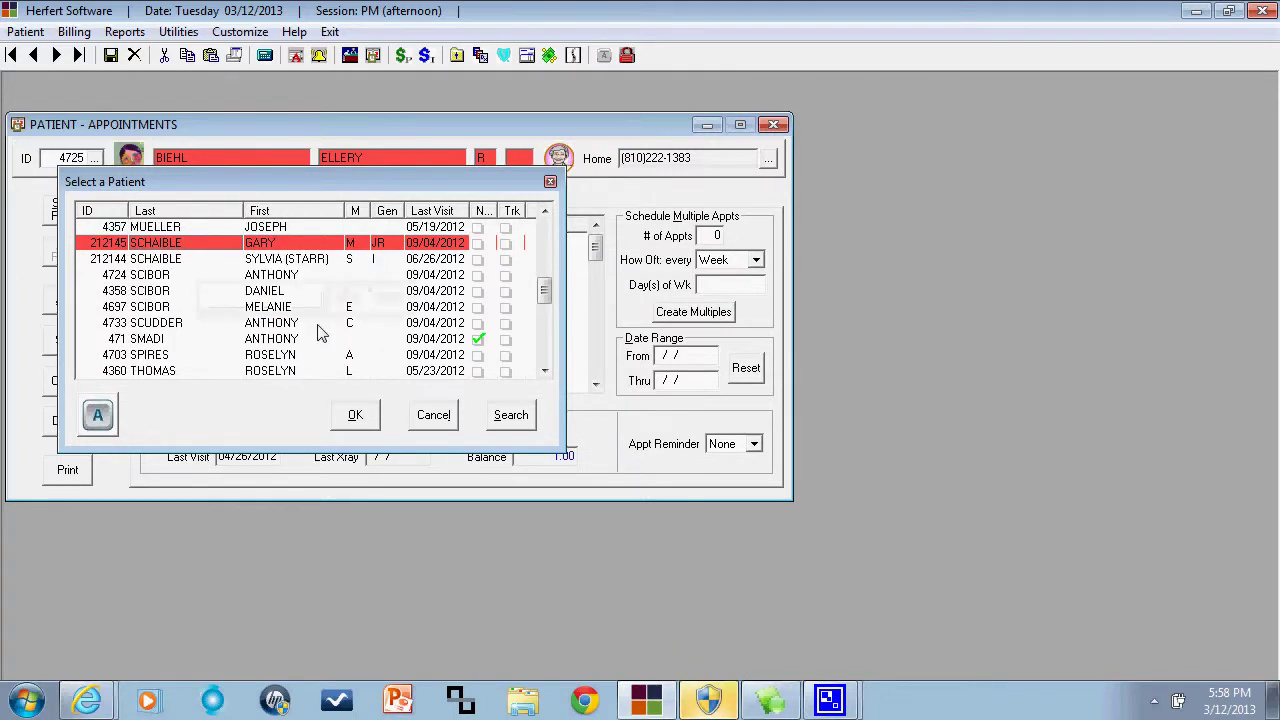
pyautogui.click(280, 262)
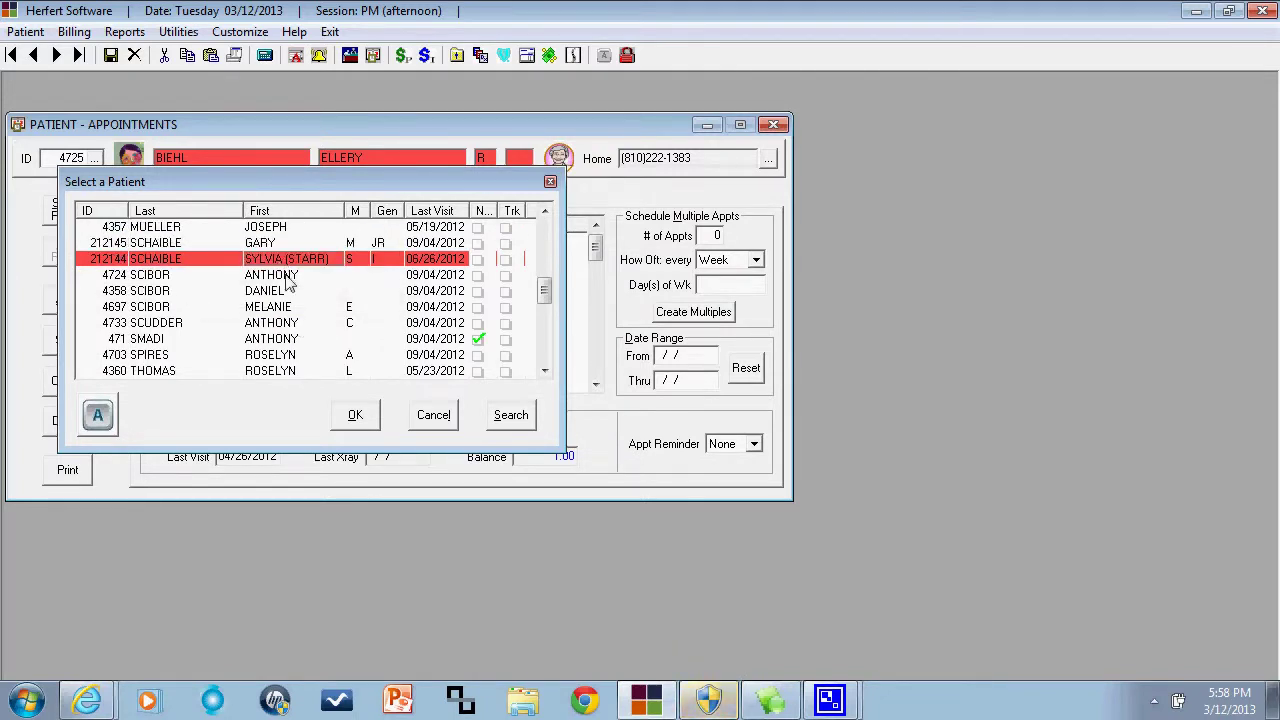
pyautogui.click(355, 416)
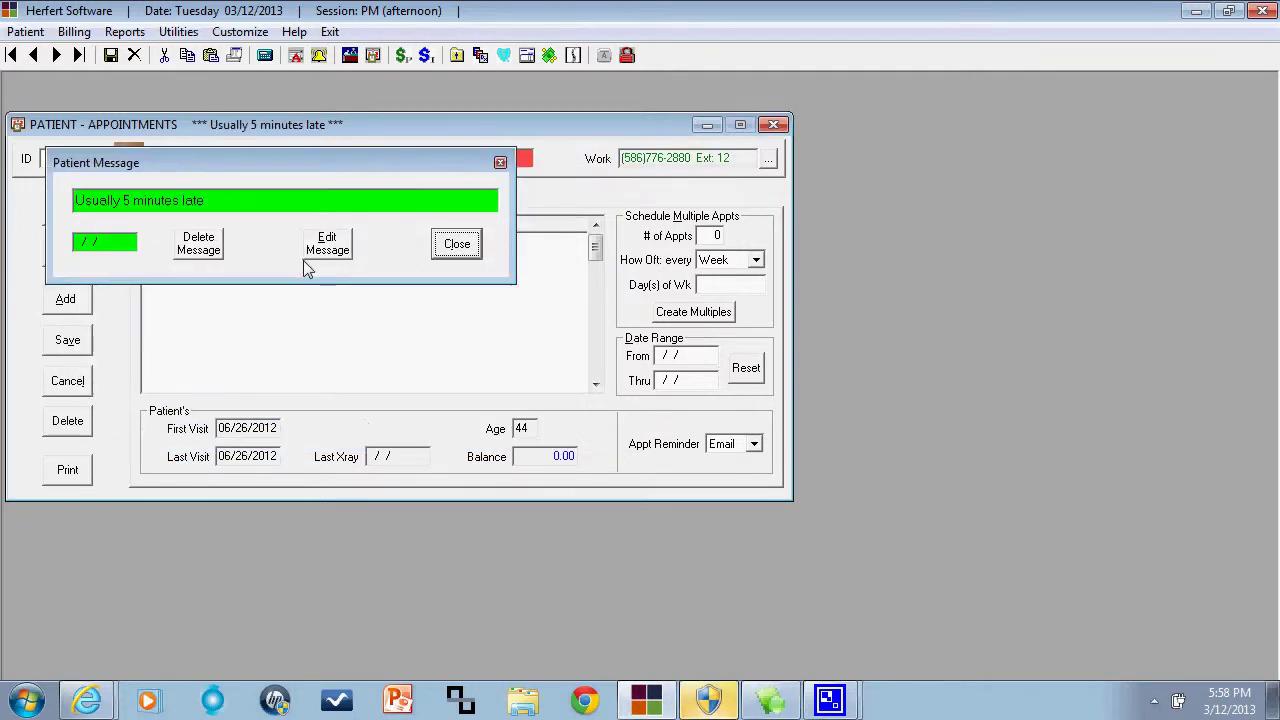
pyautogui.click(460, 254)
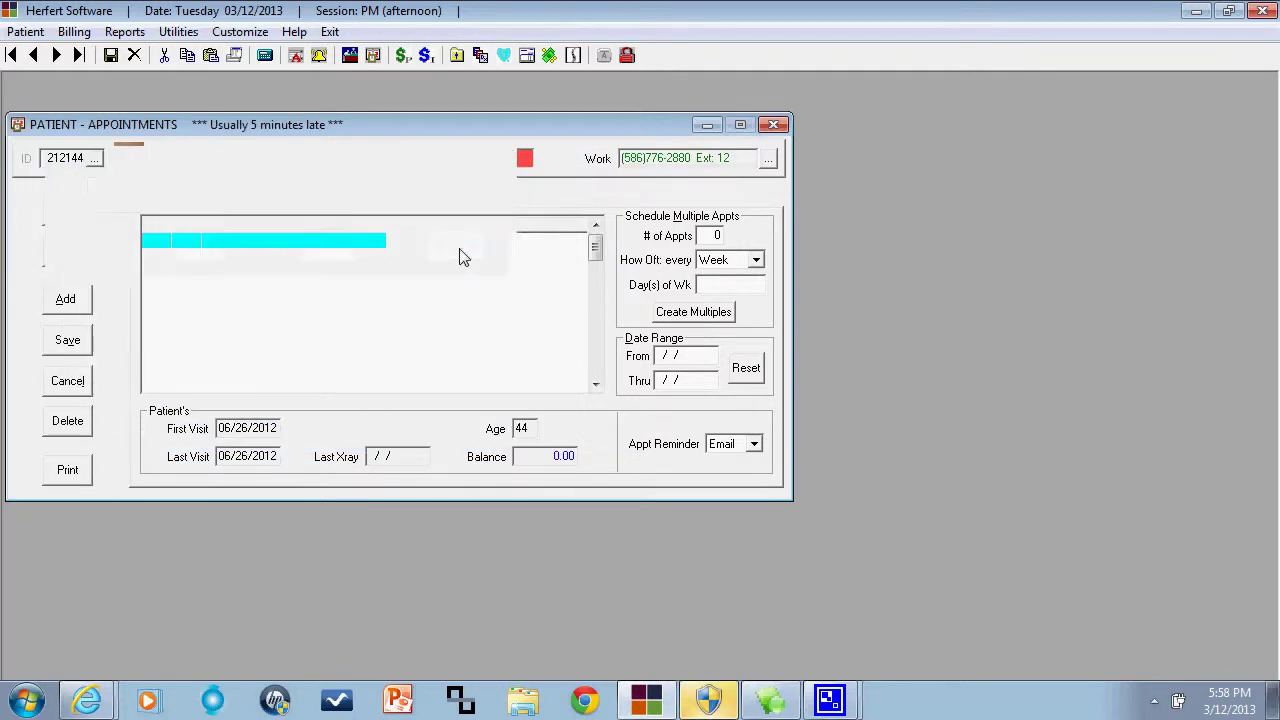
pyautogui.click(80, 345)
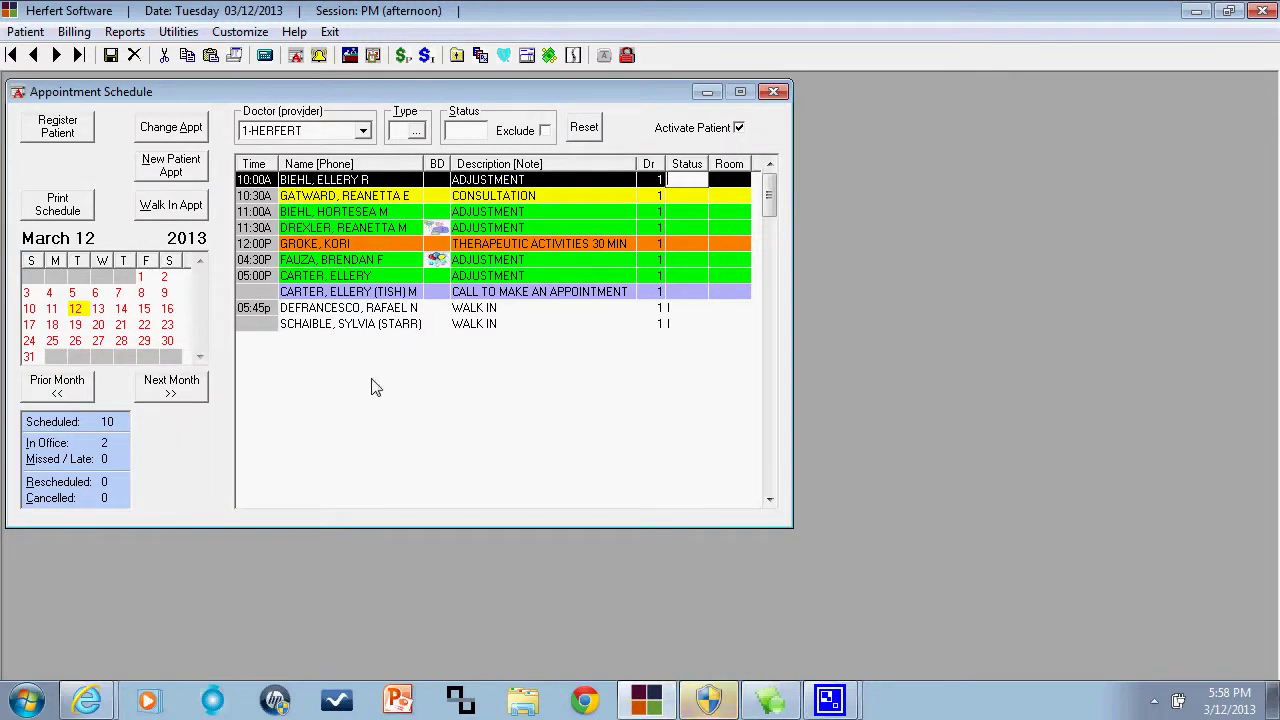
# Register the 05:45p walk-in patient with the default traction charge and save
pyautogui.click(358, 310)
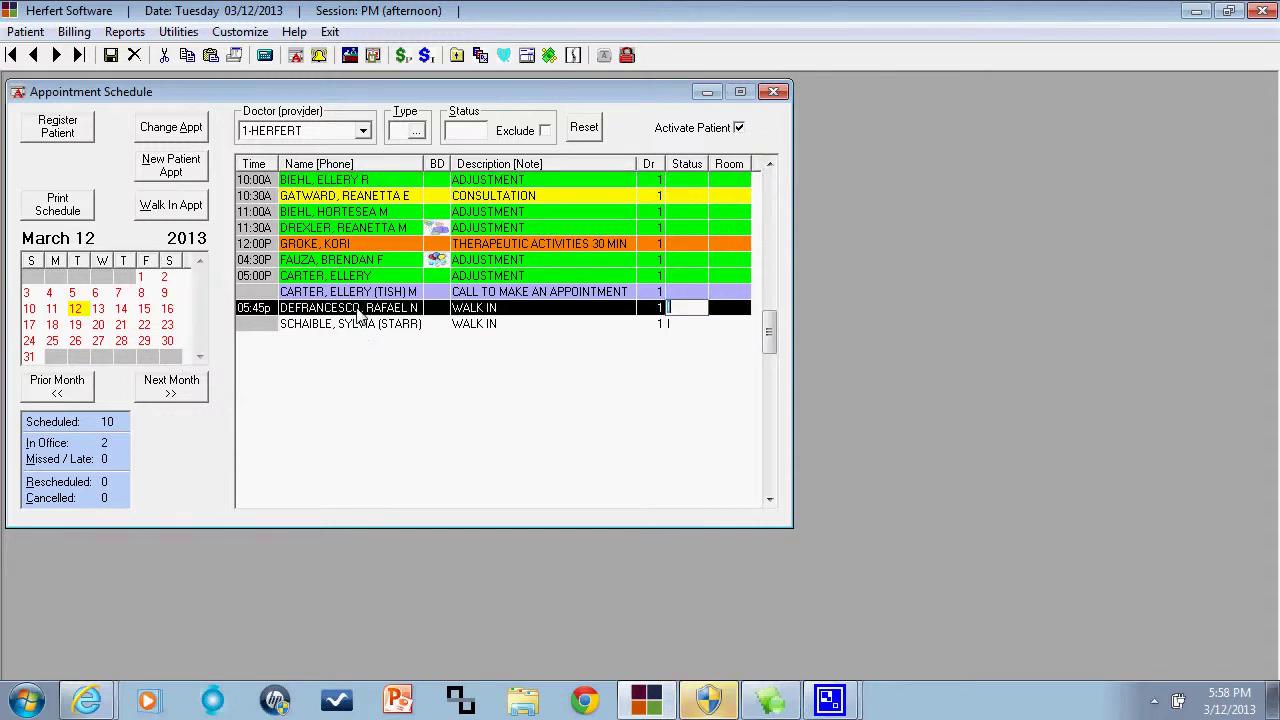
pyautogui.click(46, 132)
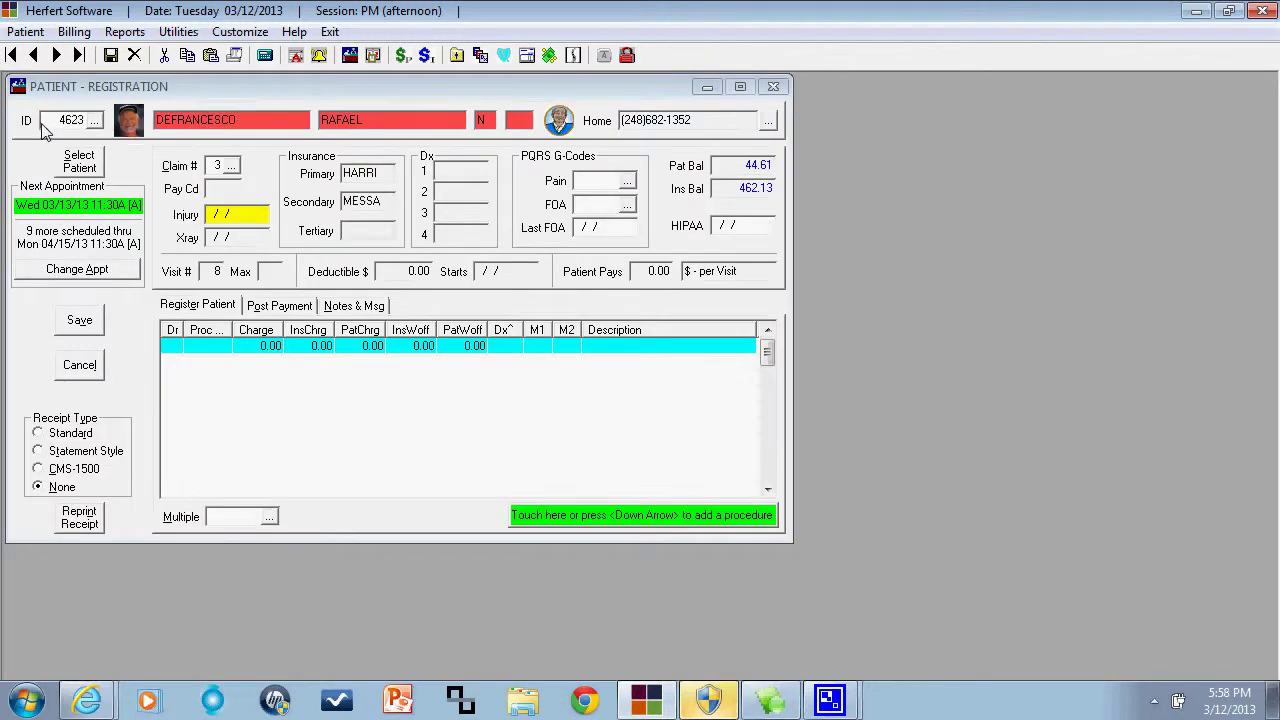
pyautogui.press('Return')
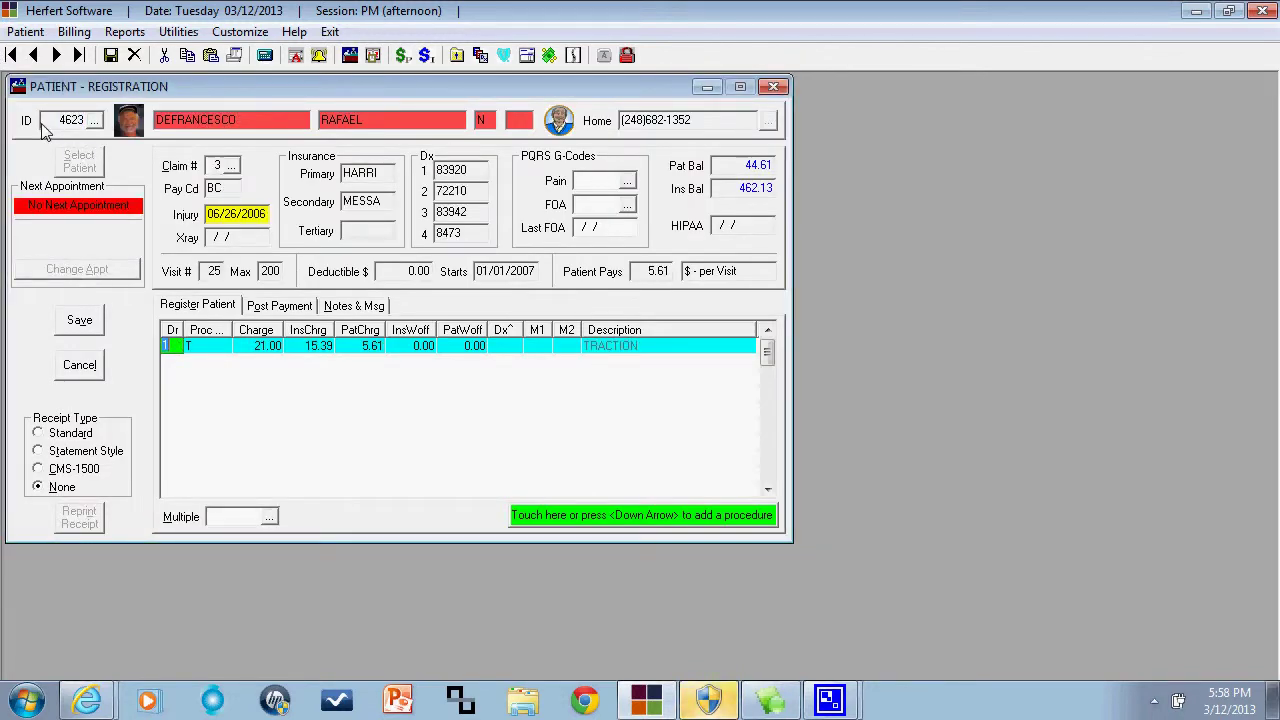
pyautogui.click(92, 326)
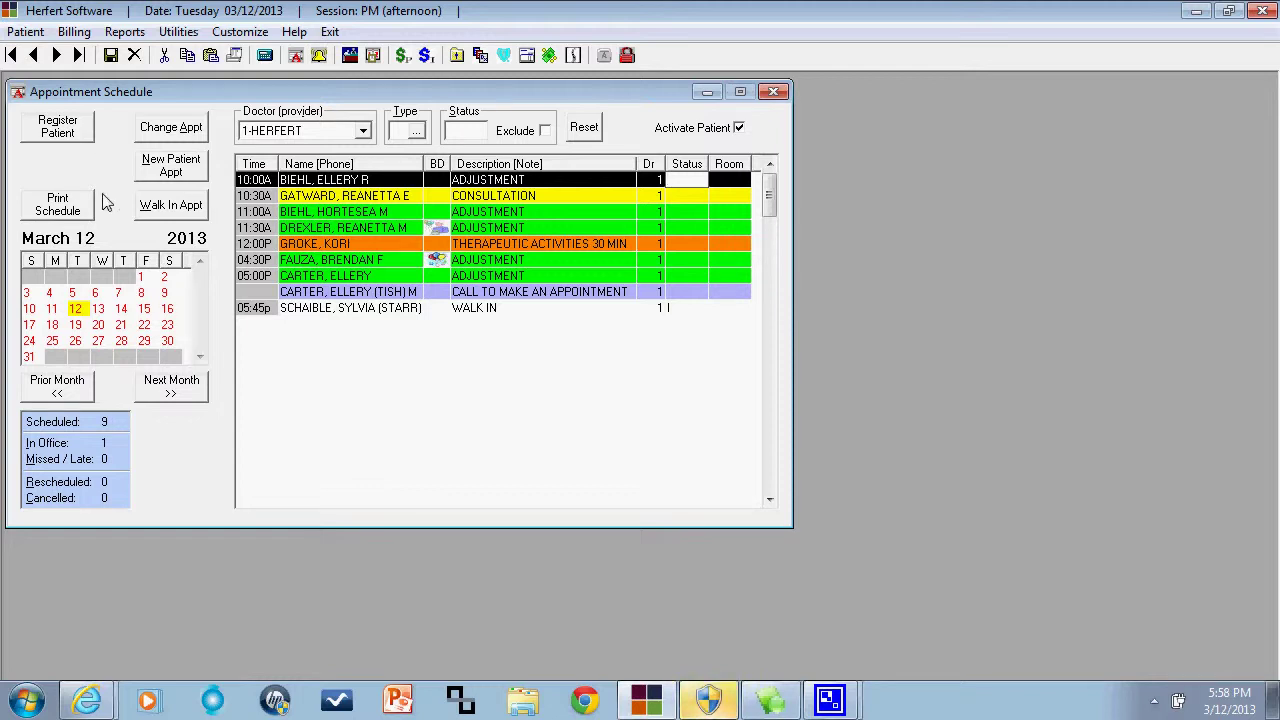
pyautogui.click(72, 205)
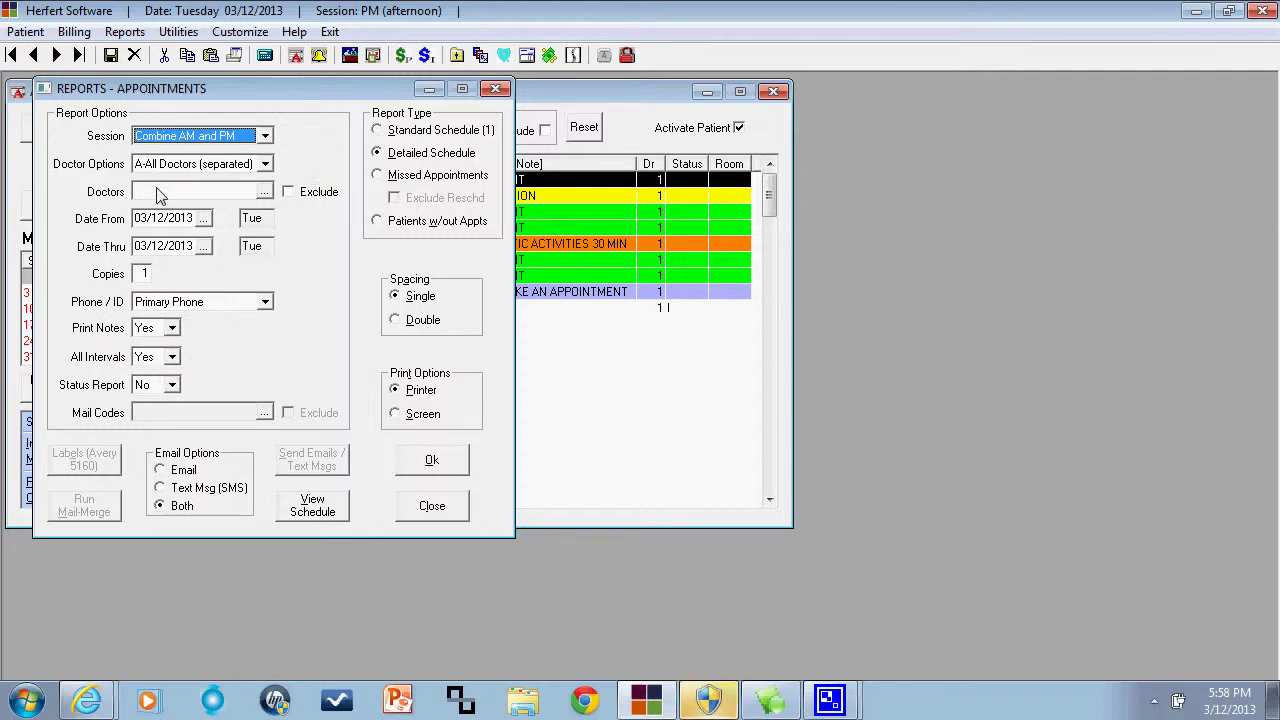
pyautogui.click(412, 414)
pyautogui.click(432, 462)
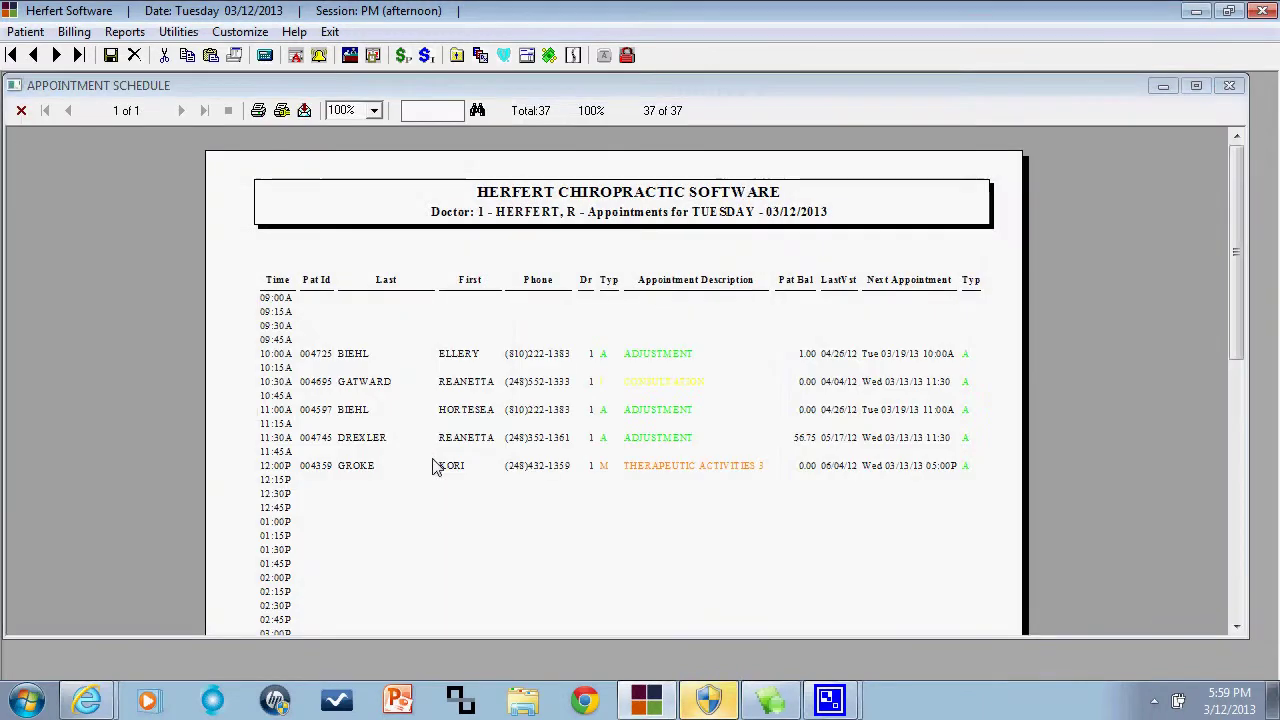
pyautogui.click(1231, 87)
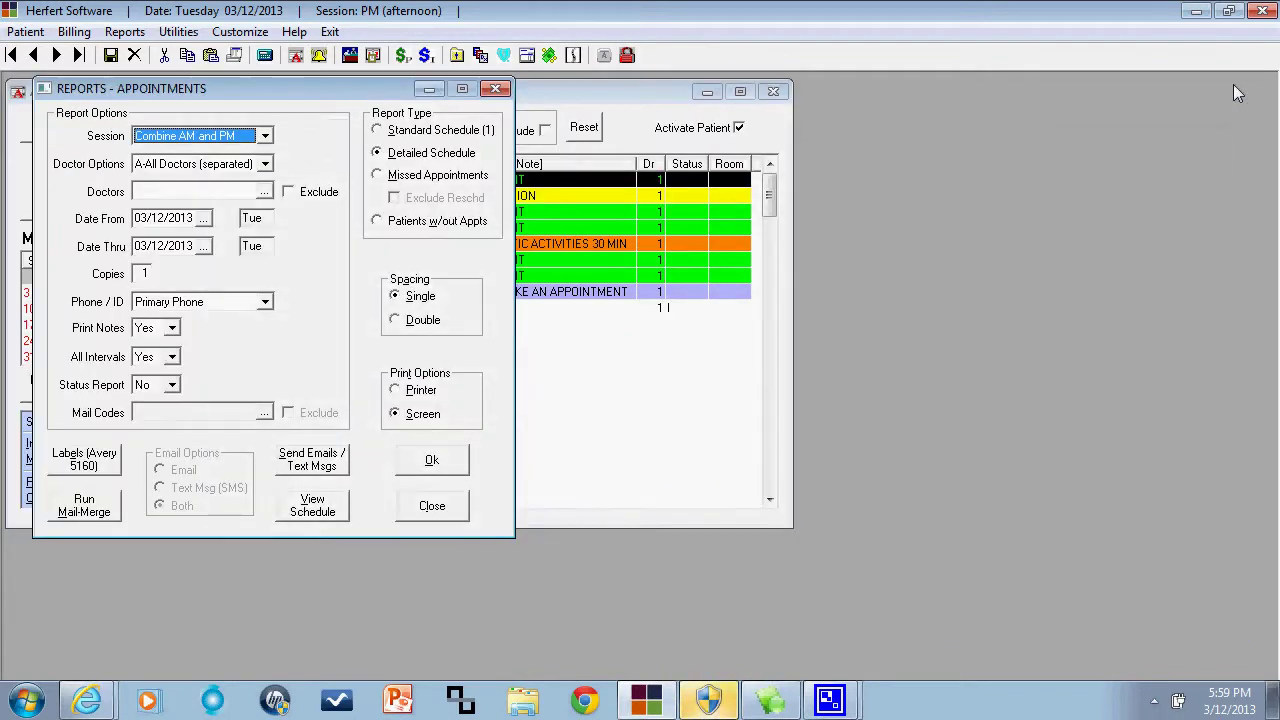
pyautogui.click(437, 508)
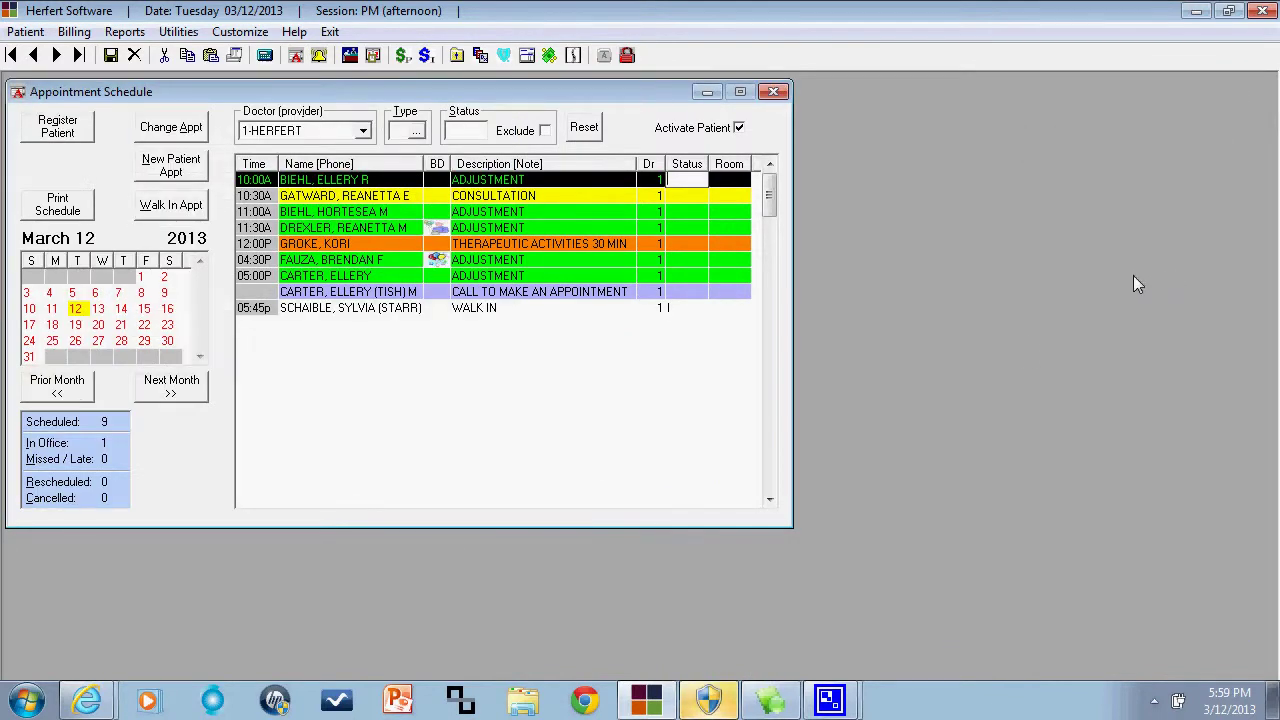